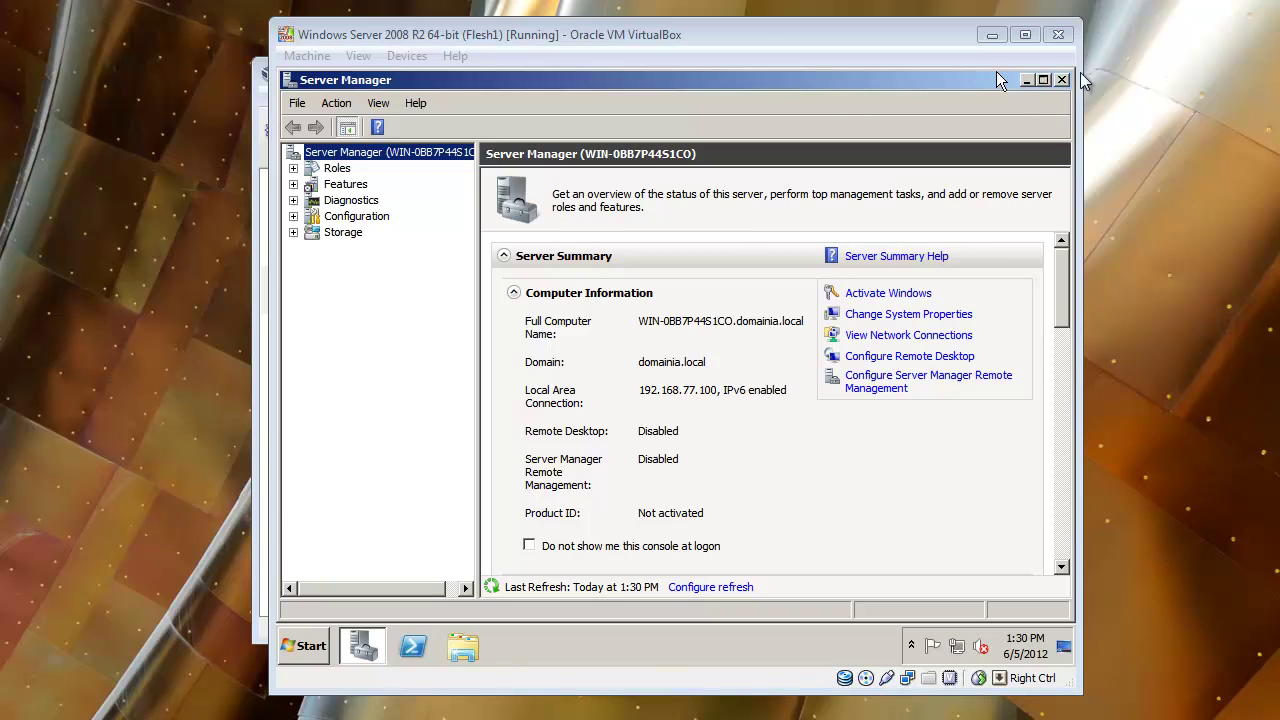
Minimize Server Manager in the VirtualBox guest to uncover the desktop.
left_click(1032, 80)
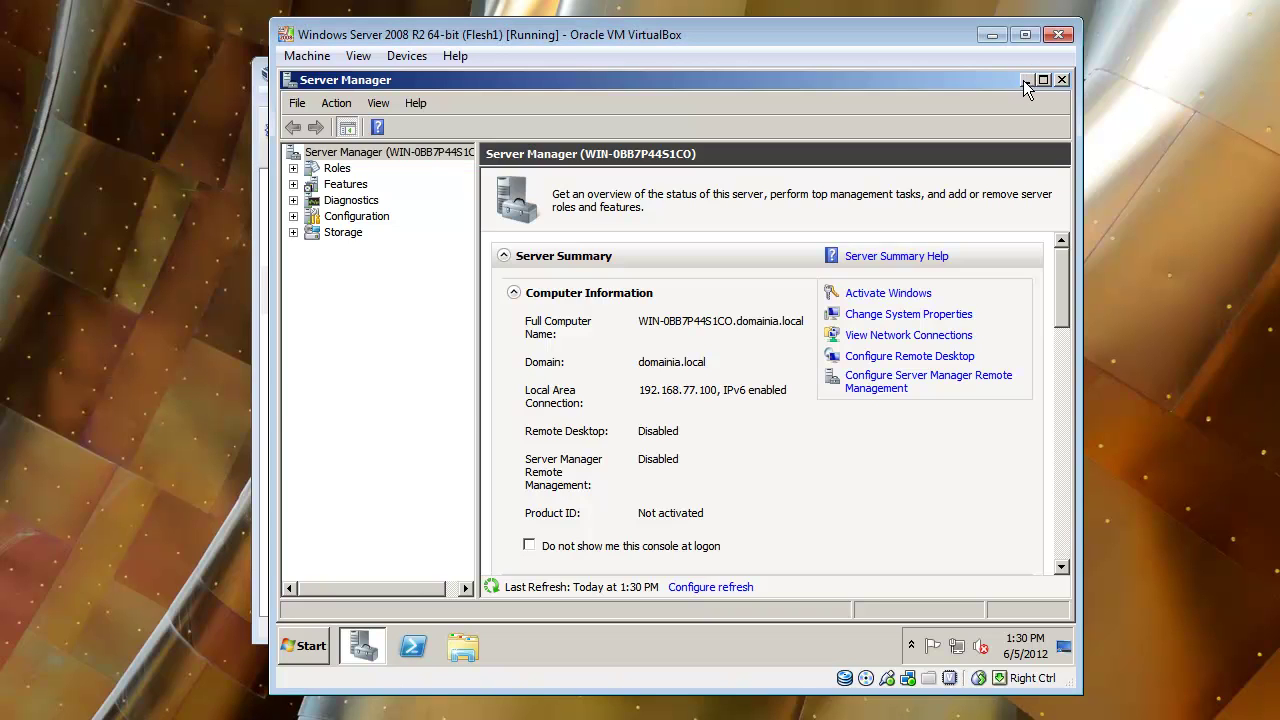
left_click(1026, 80)
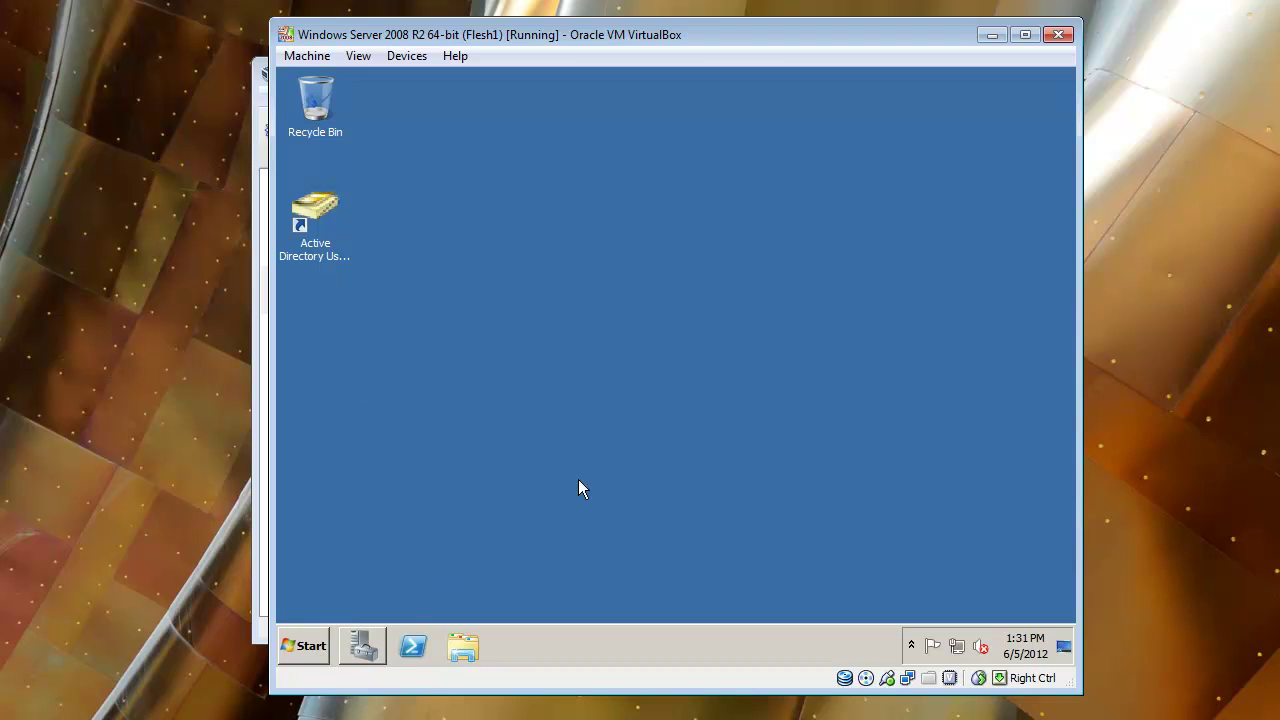
Launch Active Directory Users and Computers from its desktop shortcut.
left_click(310, 648)
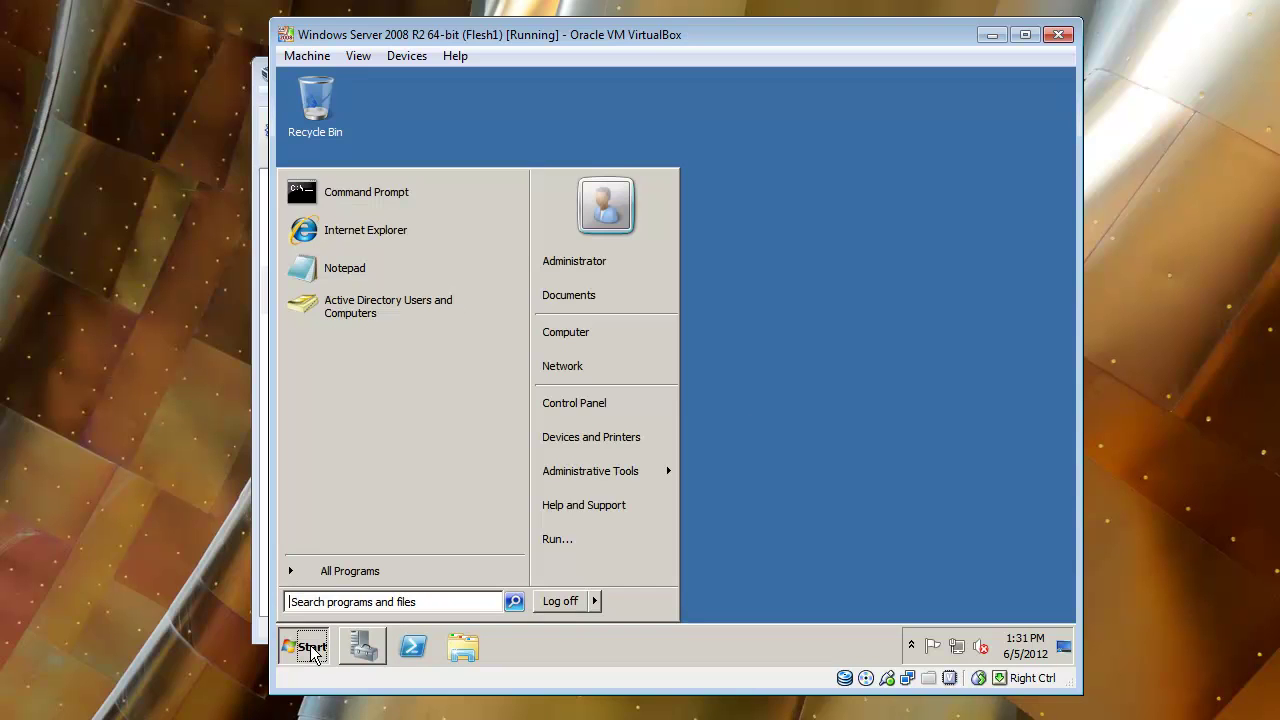
left_click(900, 401)
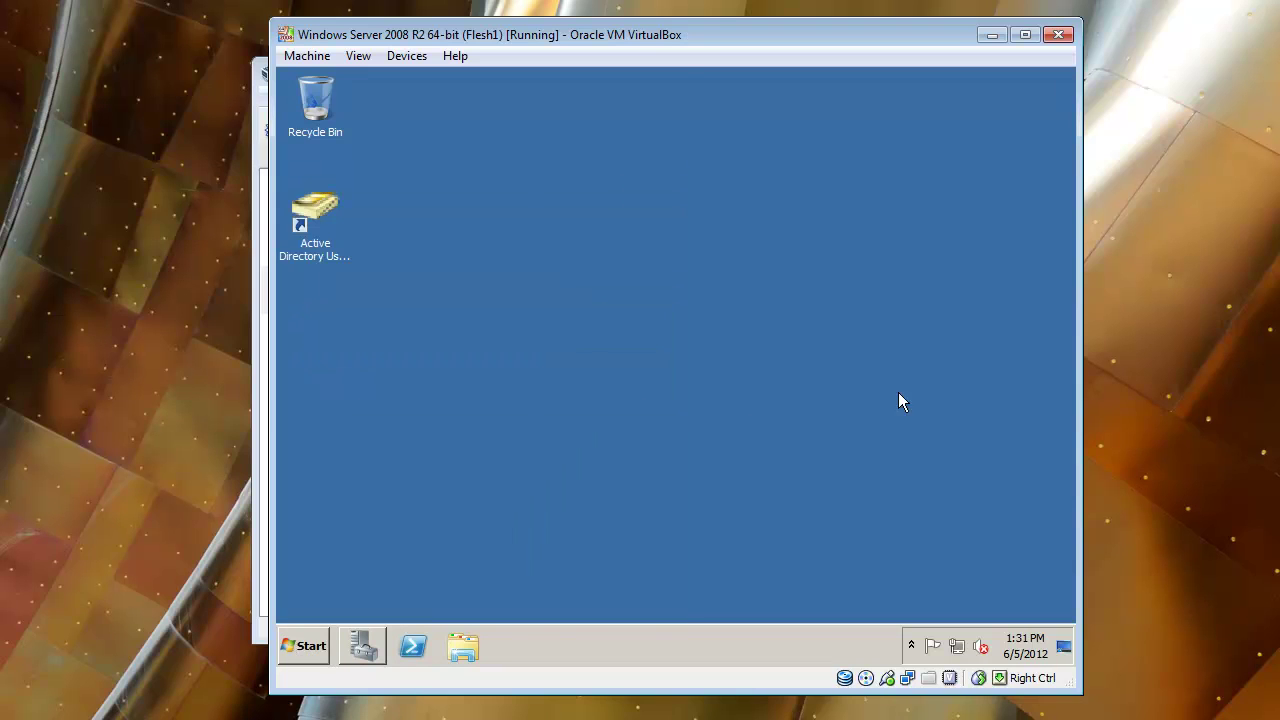
left_click(322, 209)
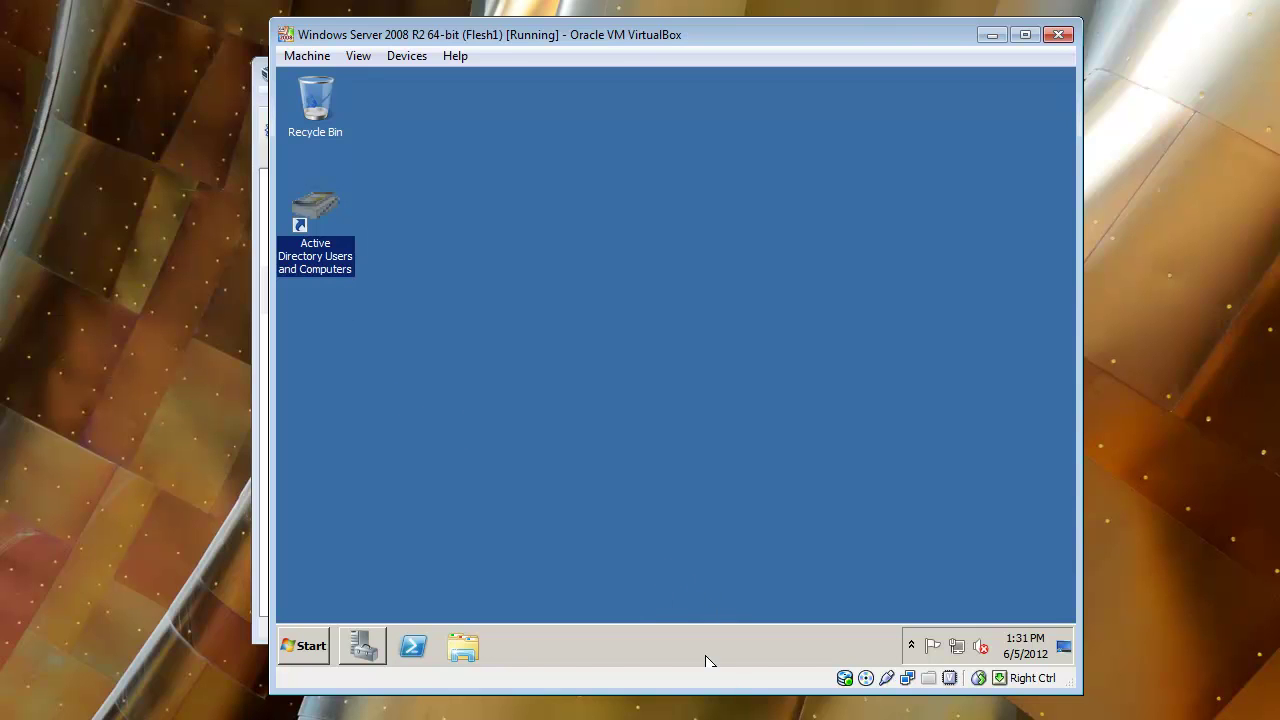
key("Return")
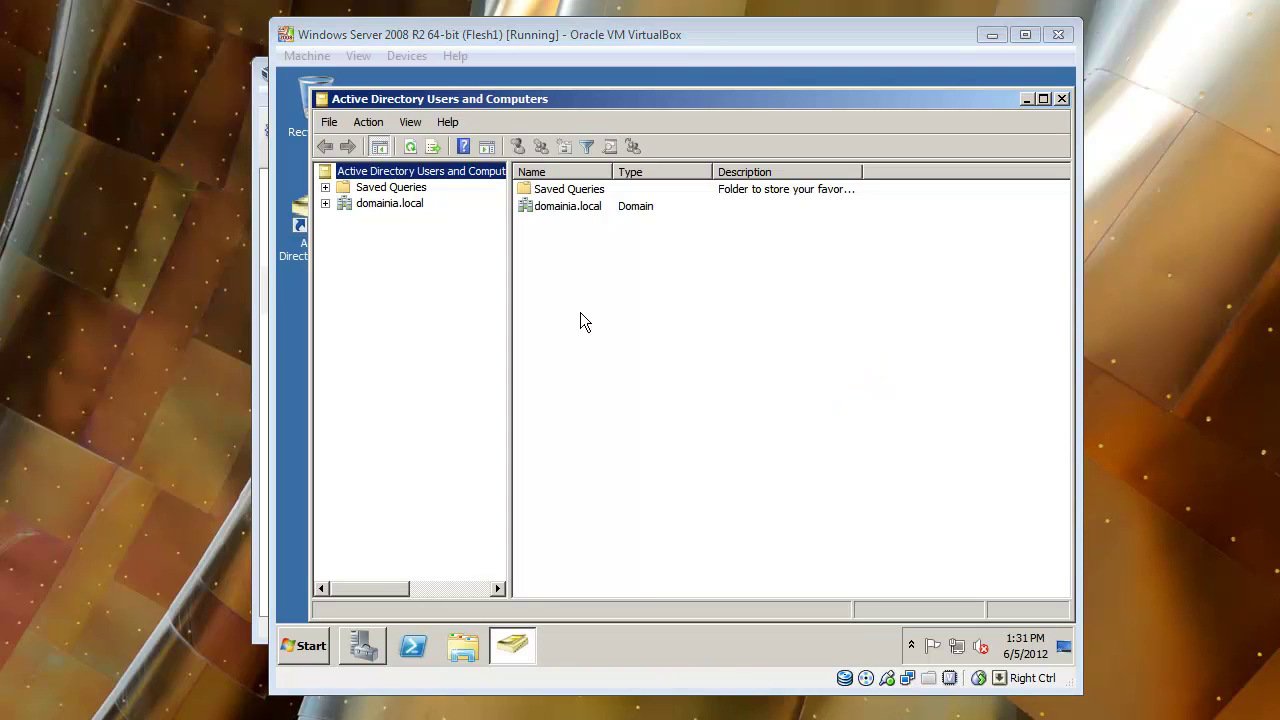
left_click(629, 264)
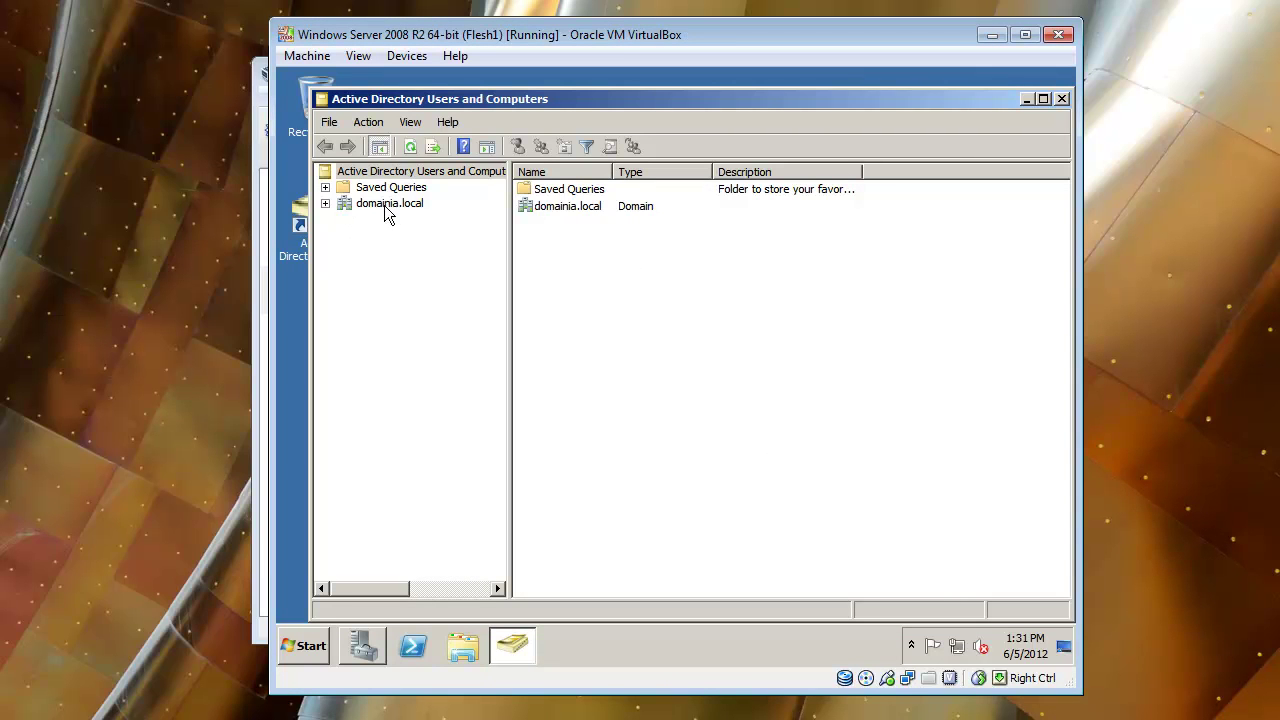
Expand domainia.local and list the accounts in the Users container.
left_click(325, 203)
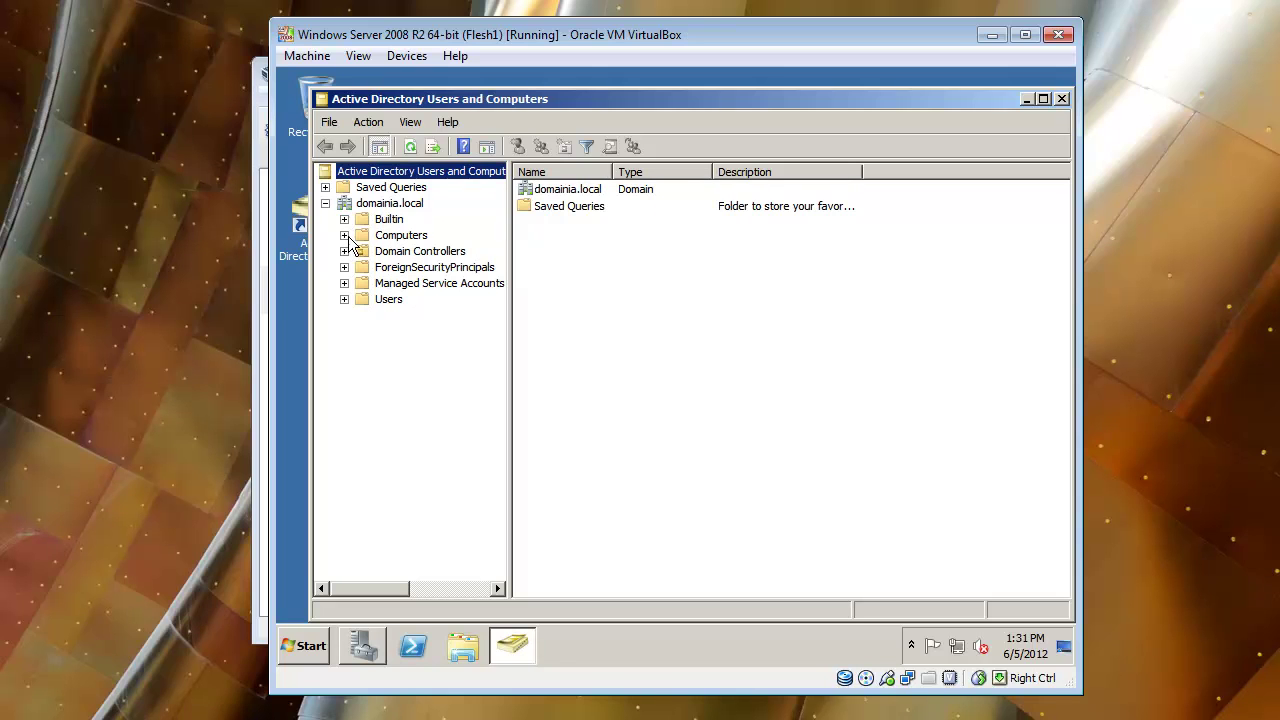
left_click(344, 299)
left_click(391, 299)
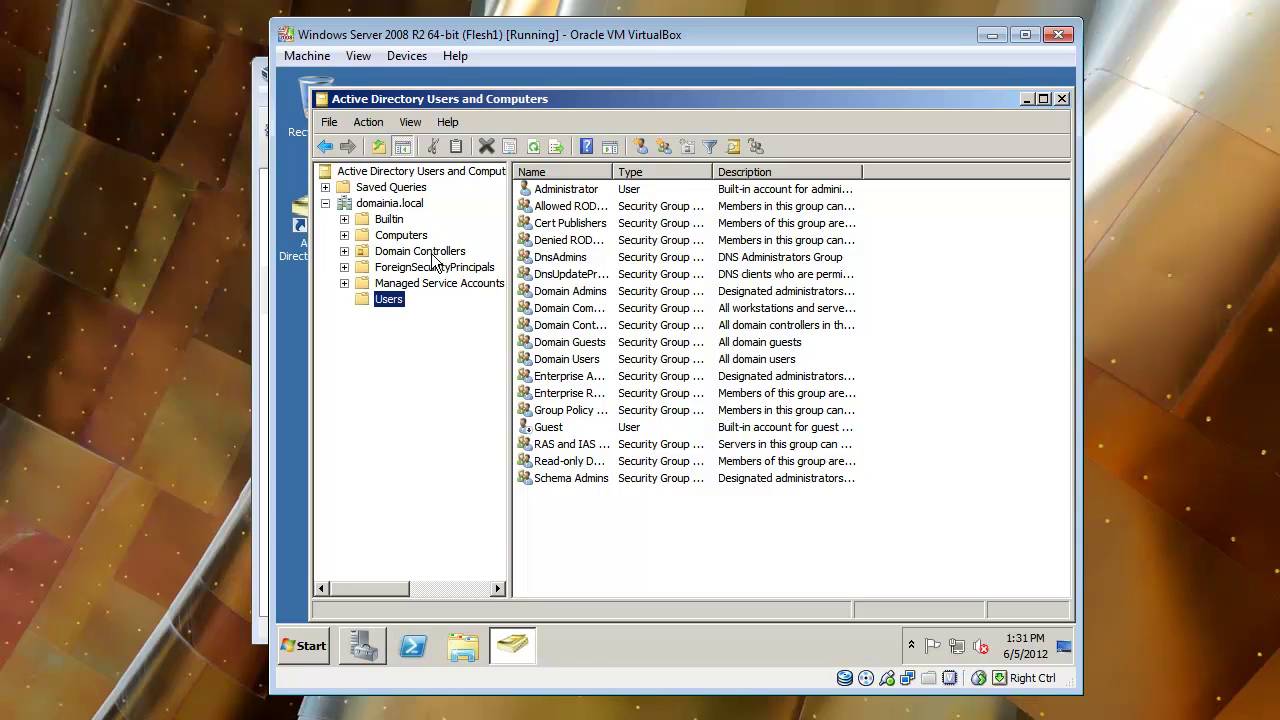
Copy the Administrator account and enter the new user's first name, initial, last name and logon name.
left_click(573, 196)
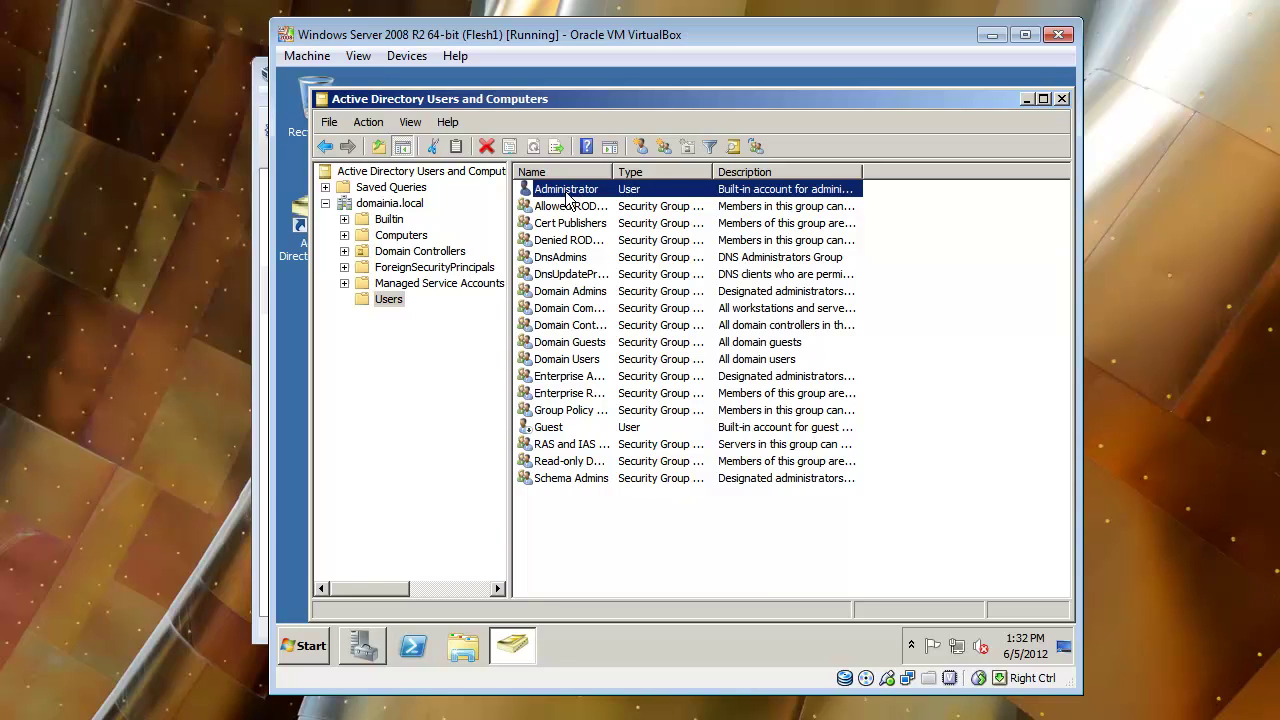
right_click(570, 189)
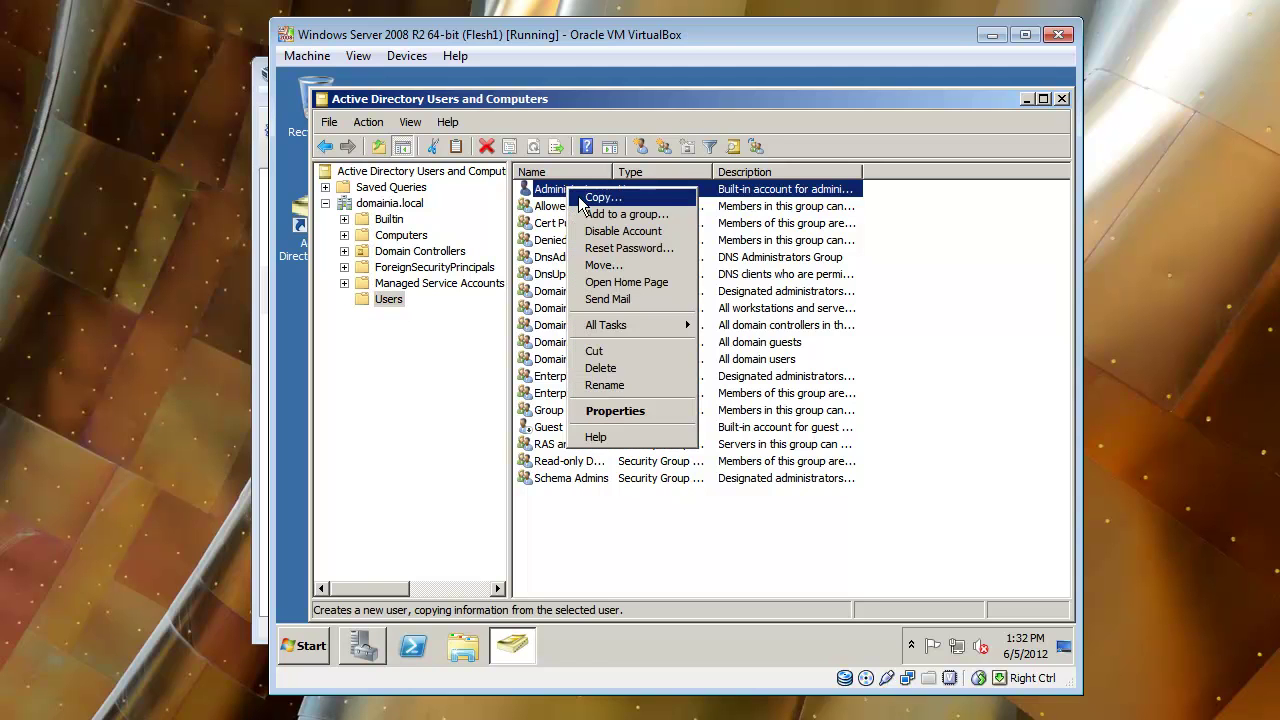
left_click(600, 198)
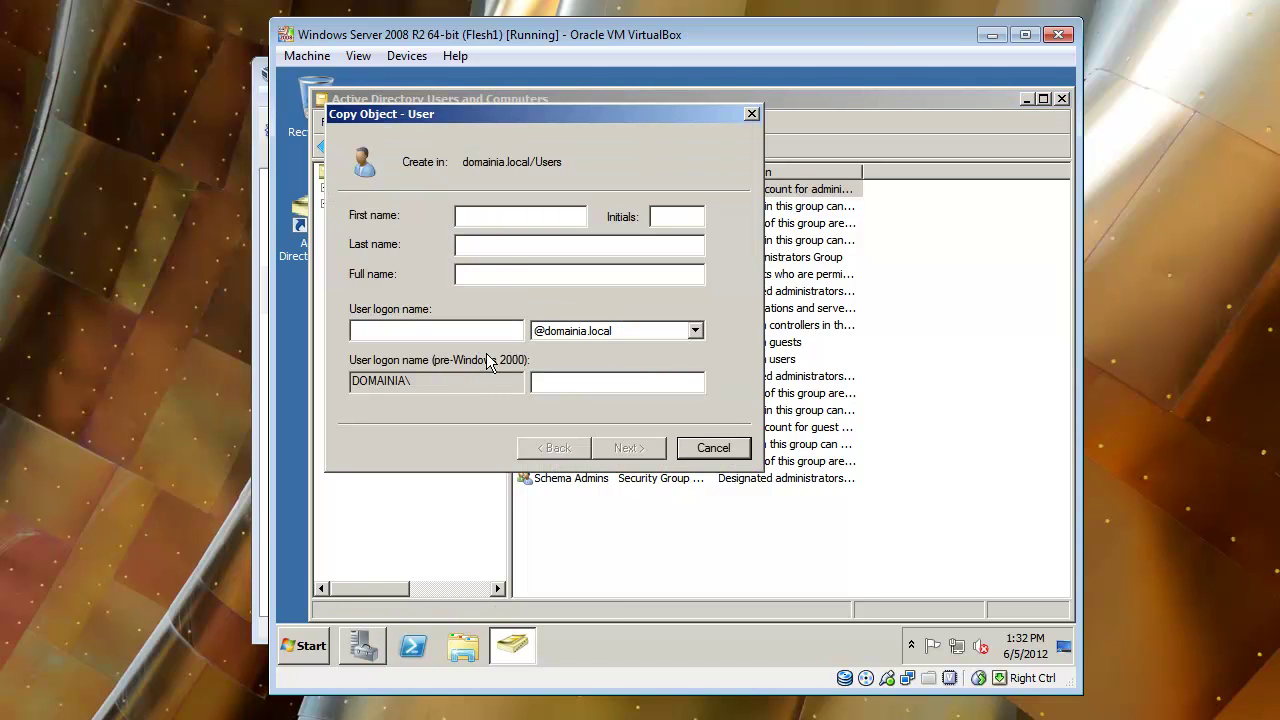
left_click(658, 217)
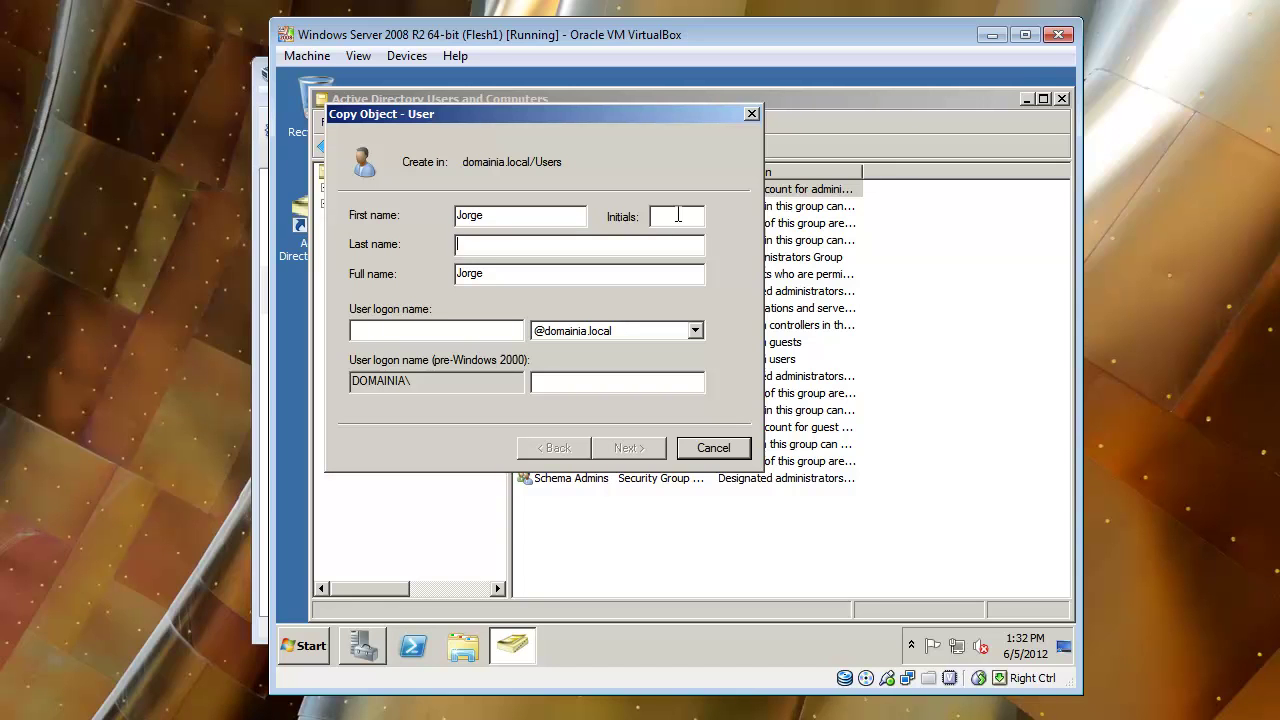
type("A")
key("Tab")
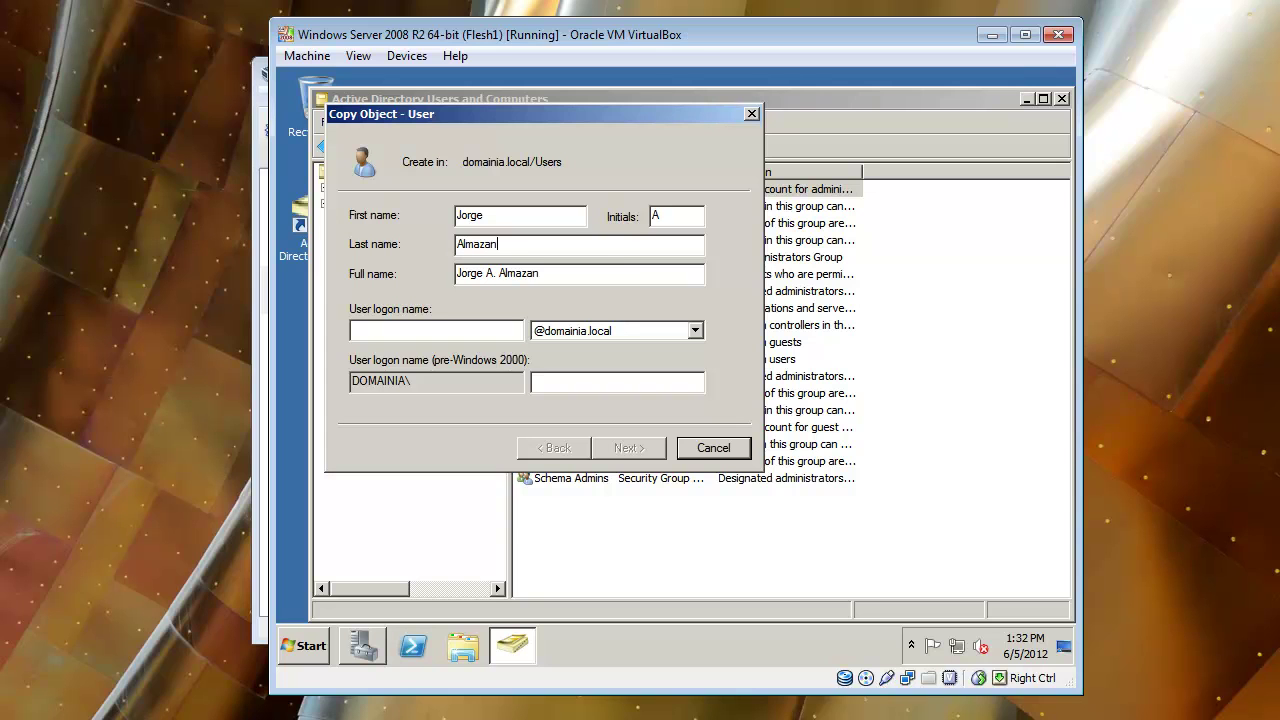
key("Tab")
key("Tab")
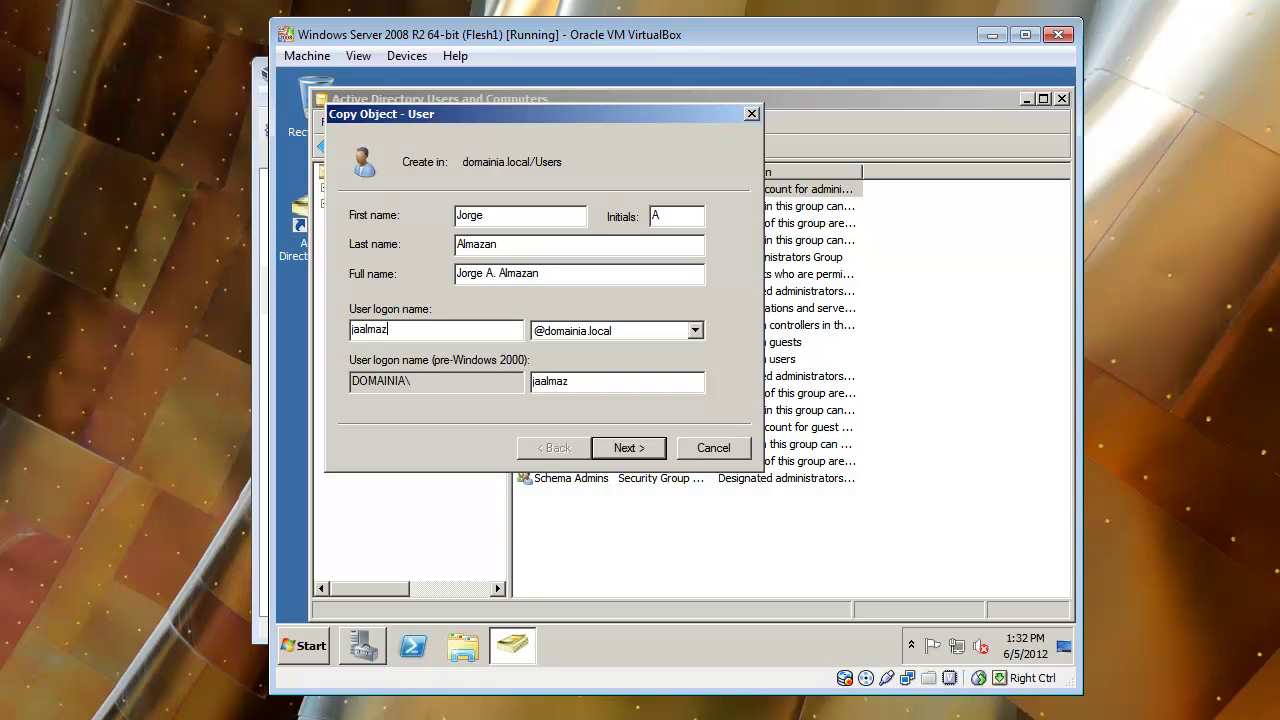
Enter and confirm the new account's password.
left_click(624, 455)
type("P@s")
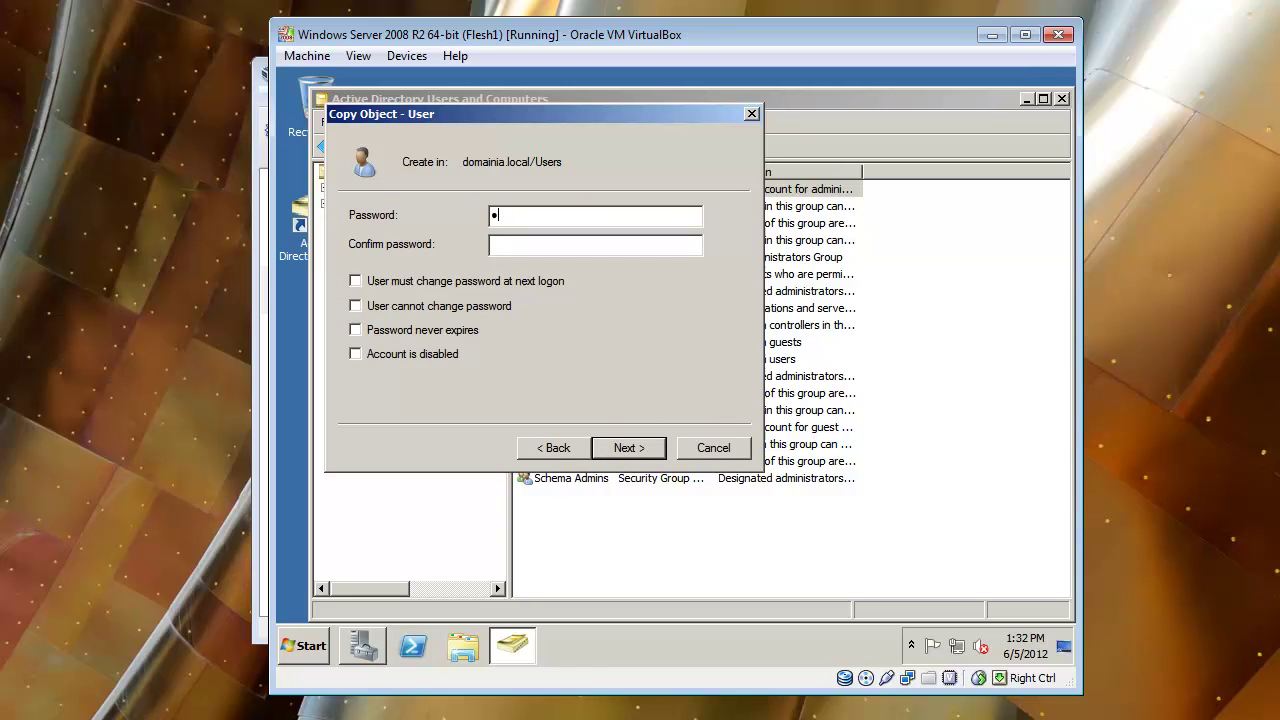
type("sw0rd")
left_click(520, 238)
type("P@ssw0rd")
Finish creating the copied user account.
left_click(617, 451)
left_click(618, 449)
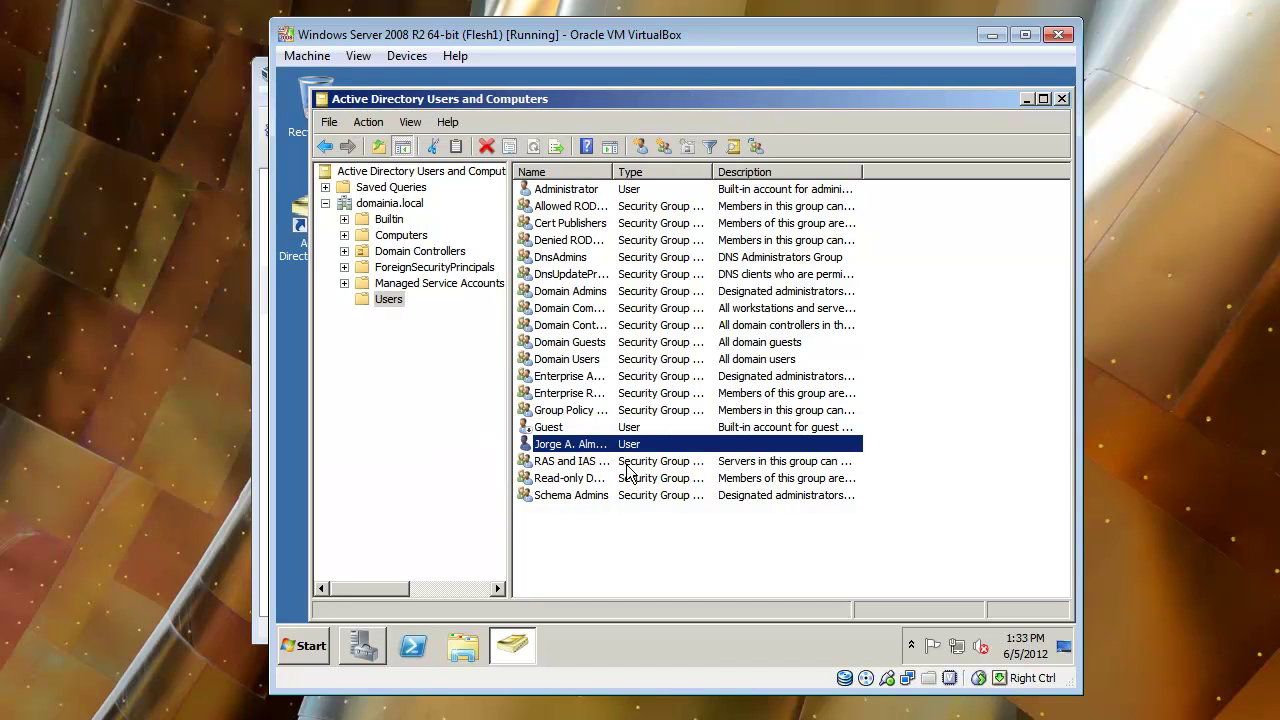
right_click(570, 445)
left_click(605, 409)
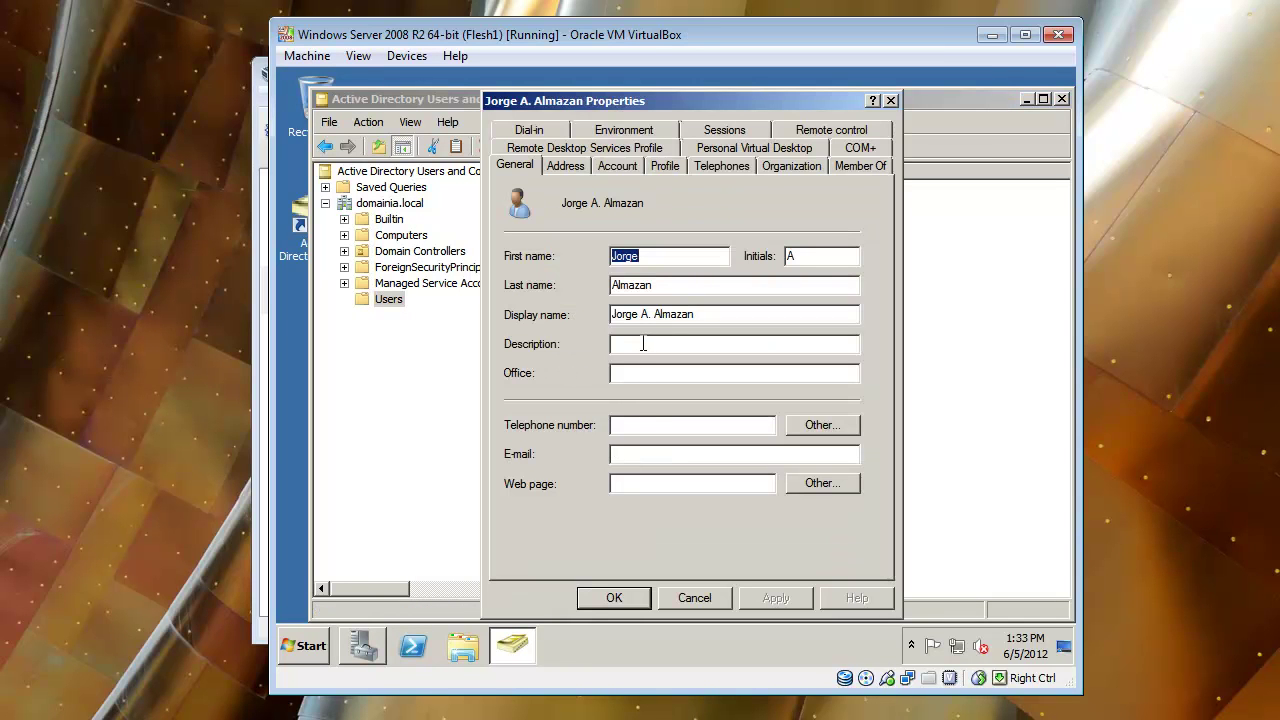
Set the user's description to 'IT Admin', review its Member Of groups, and save.
left_click(642, 343)
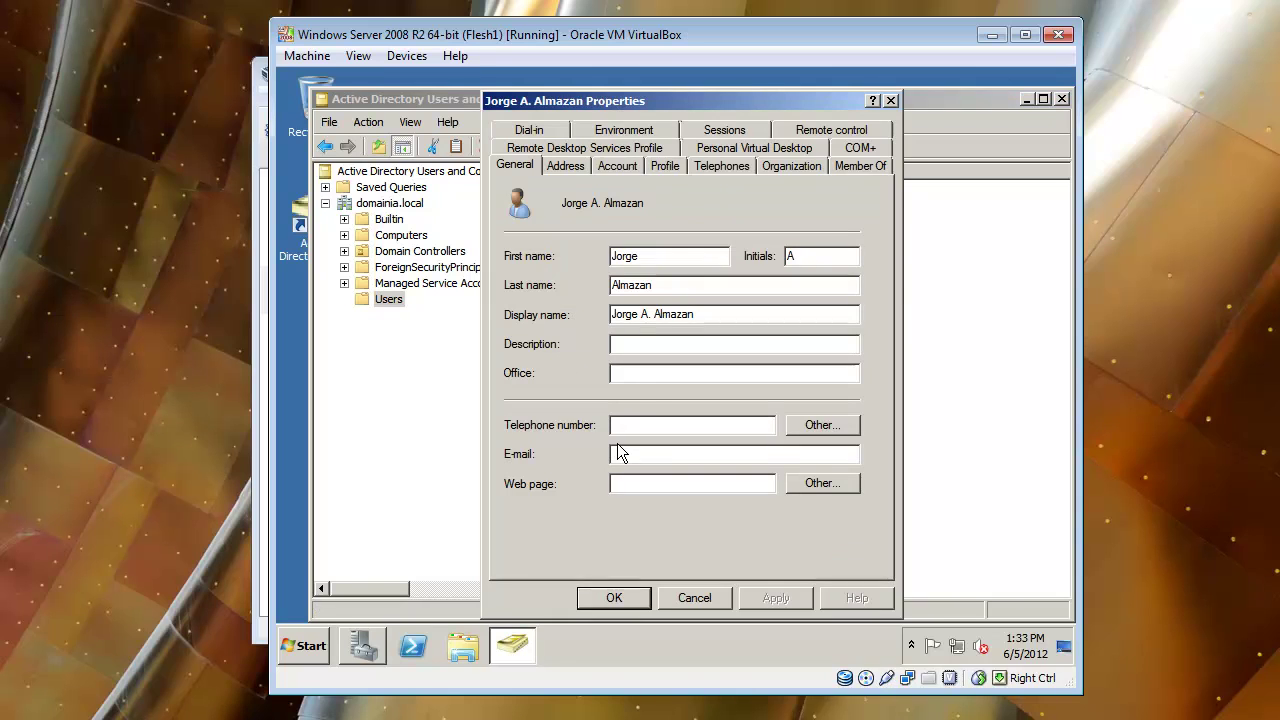
type("IT ")
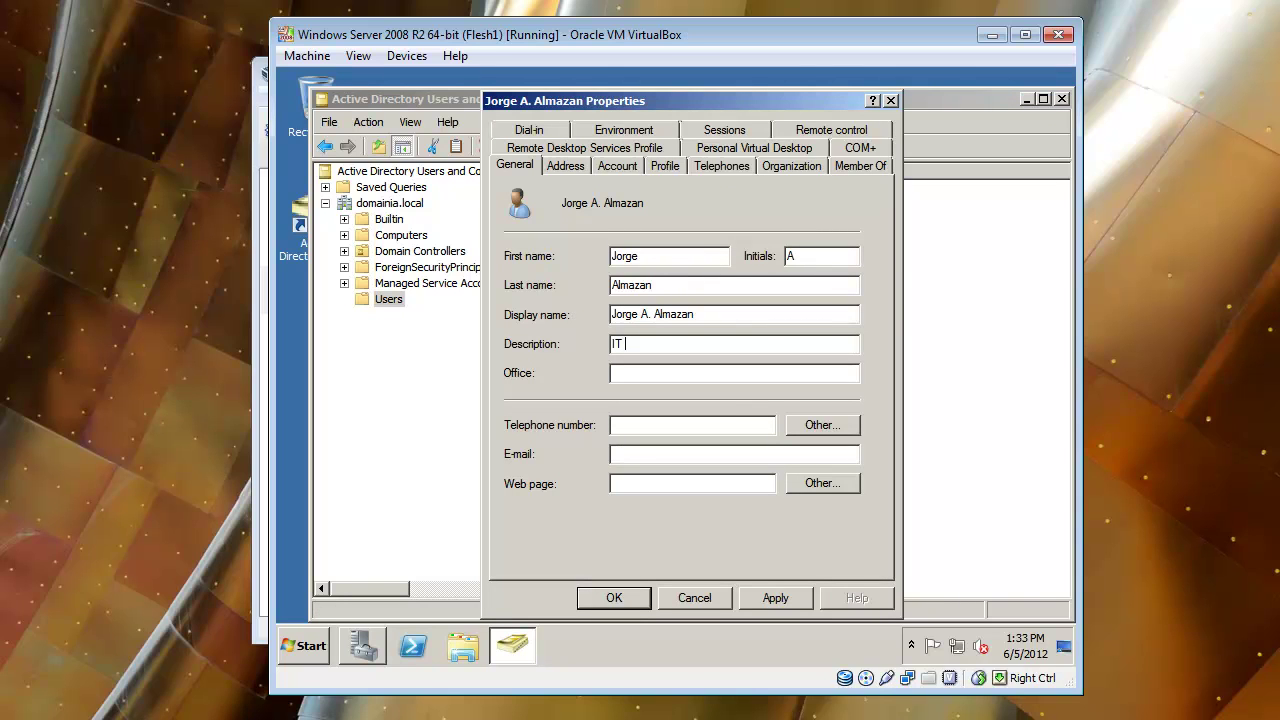
type("Admin")
left_click(764, 597)
left_click(860, 165)
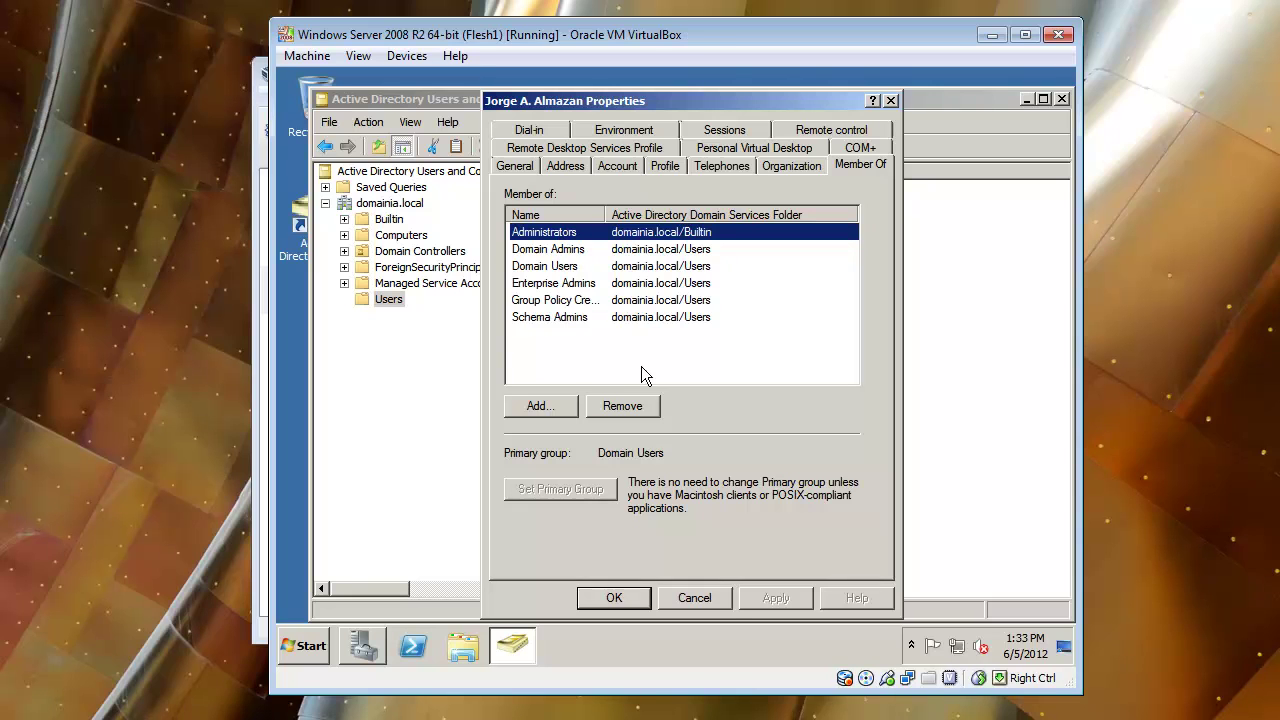
left_click(614, 597)
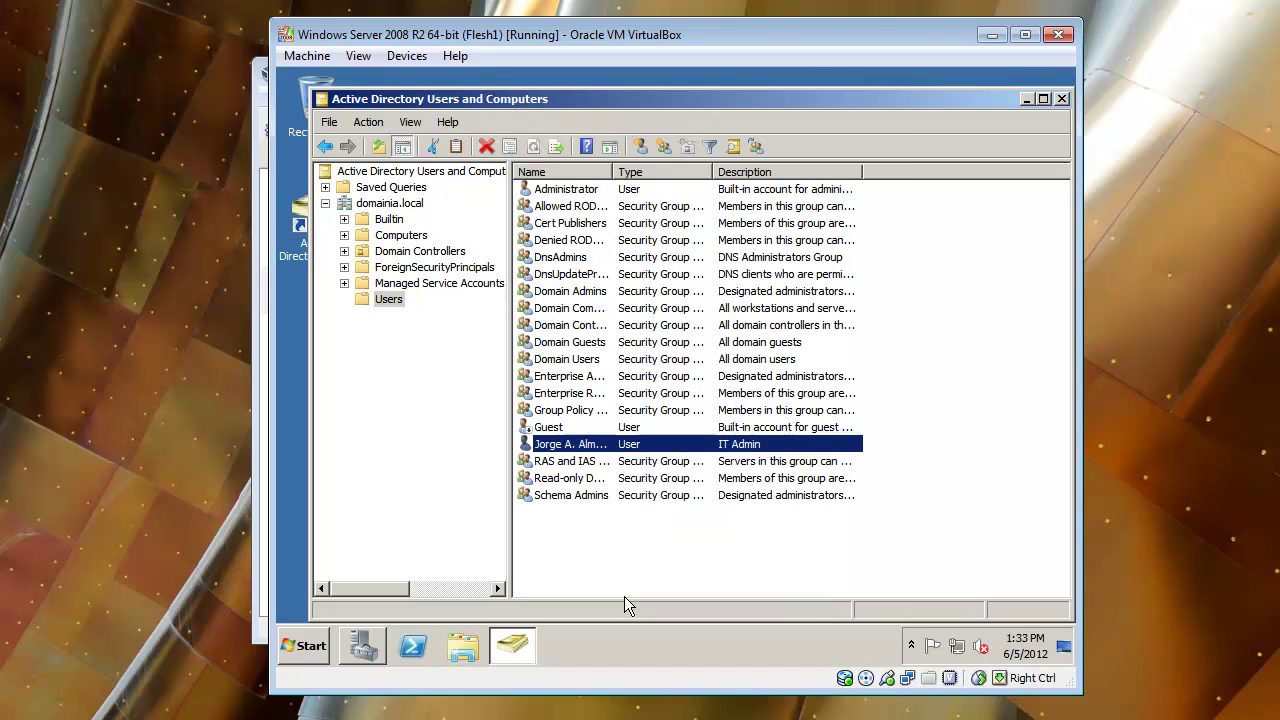
Create an organizational unit named Company under domainia.local.
left_click(389, 205)
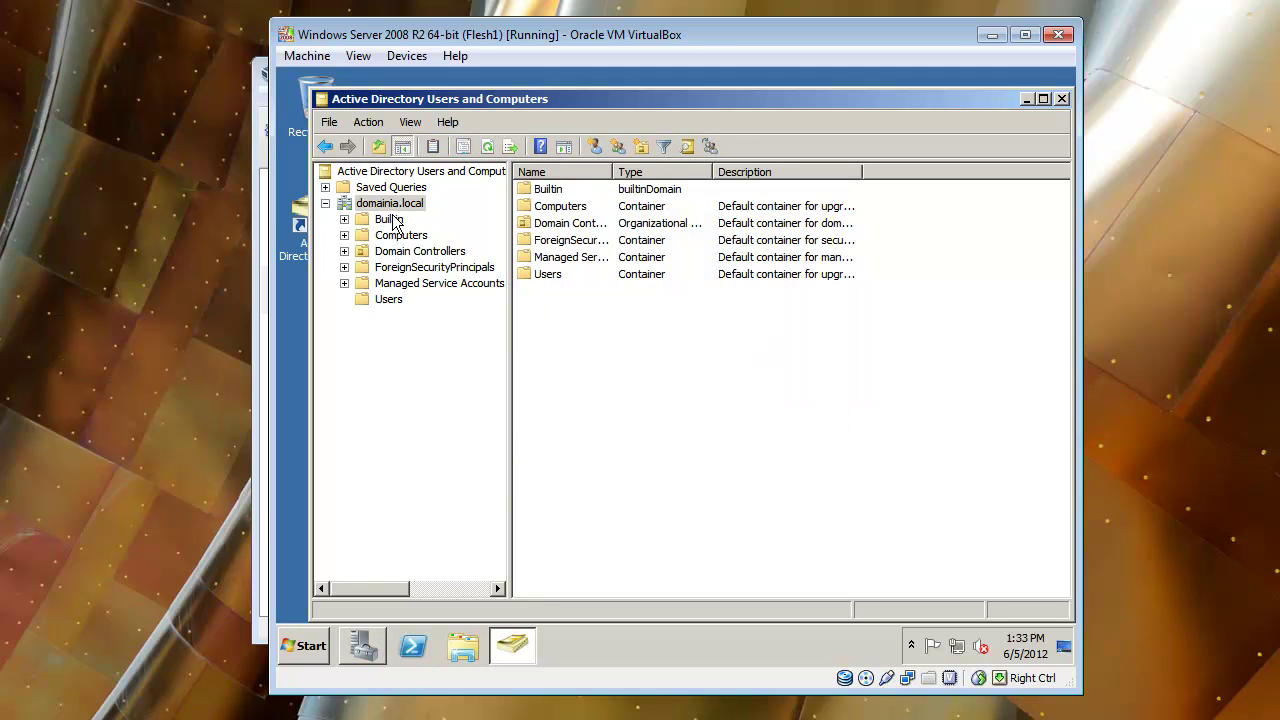
right_click(410, 204)
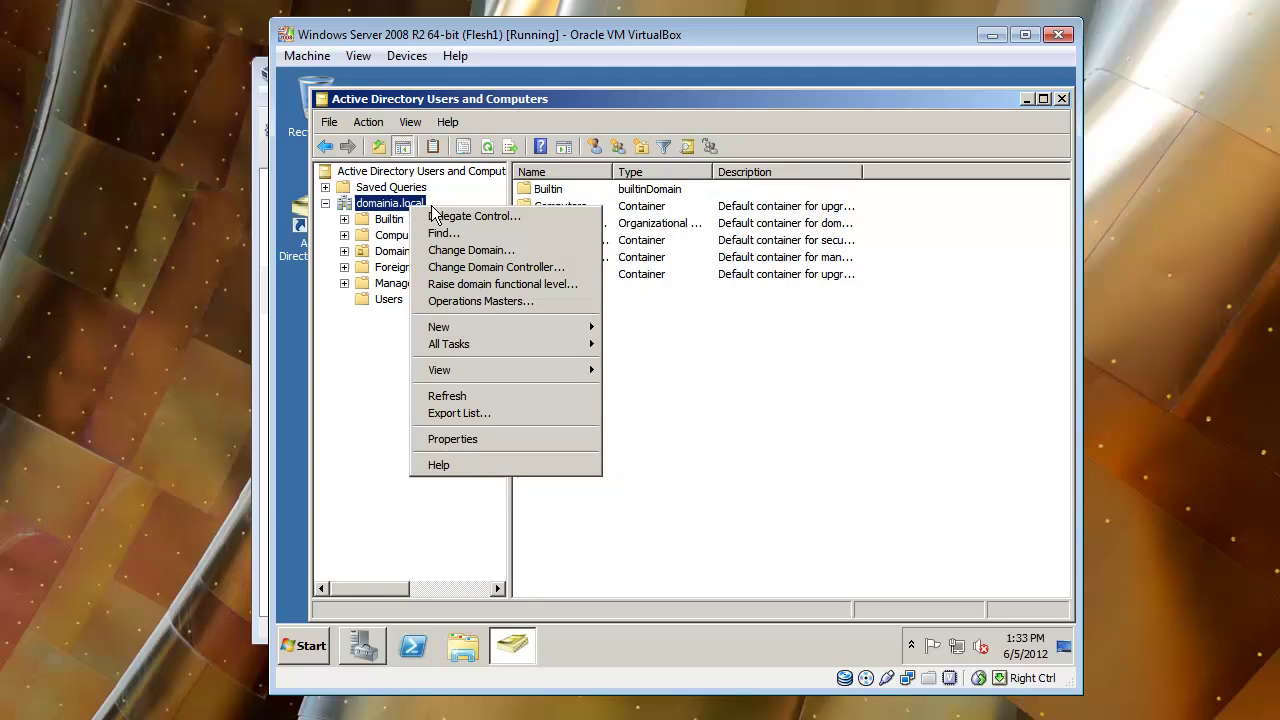
mouse_move(505, 328)
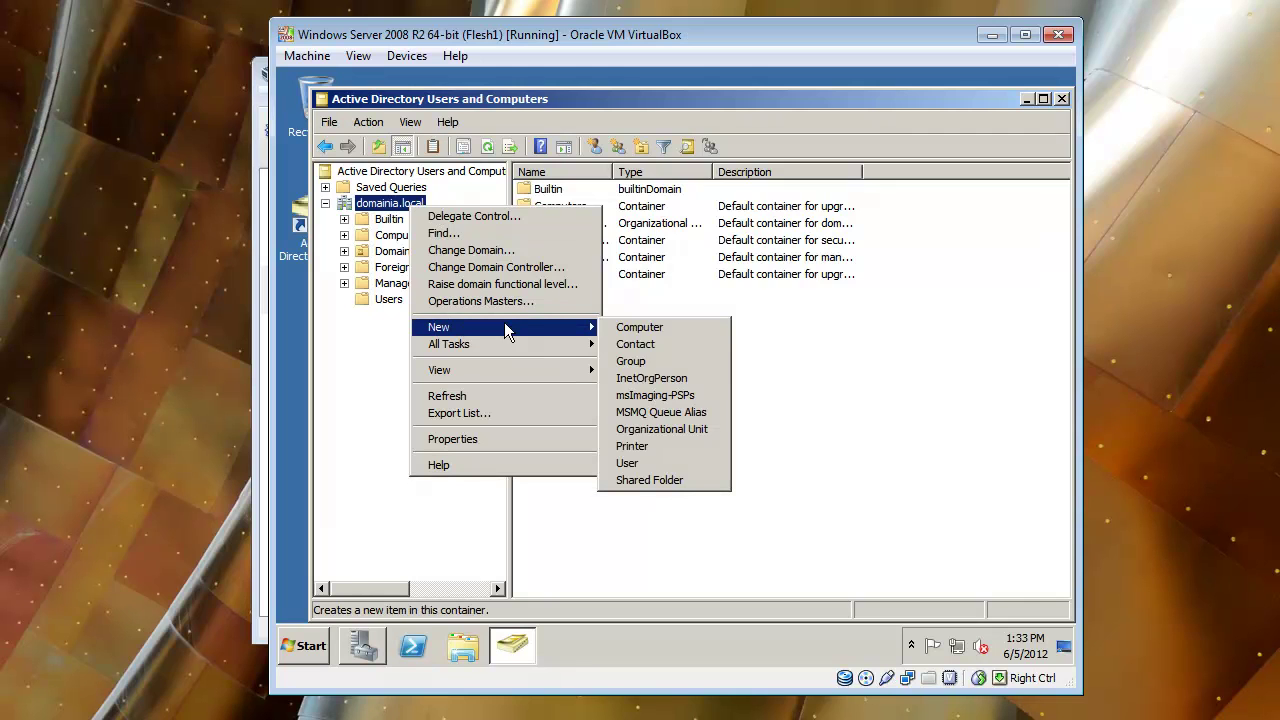
left_click(679, 430)
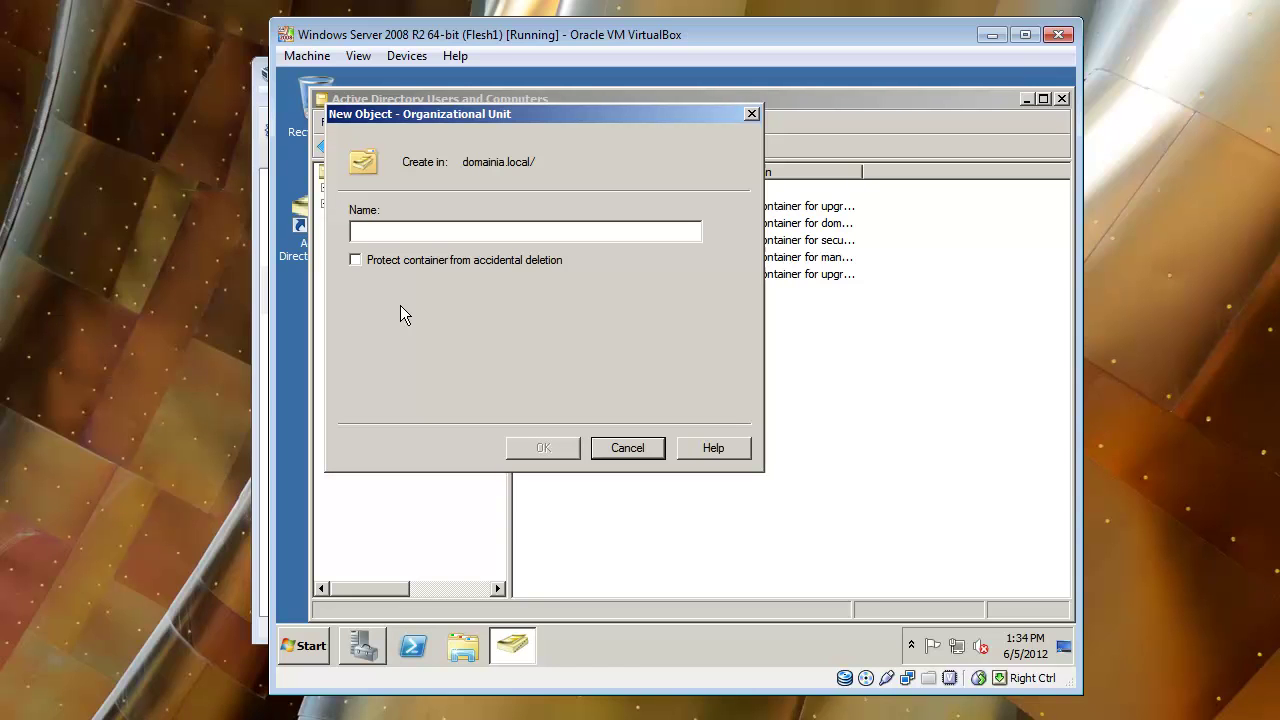
type("Company")
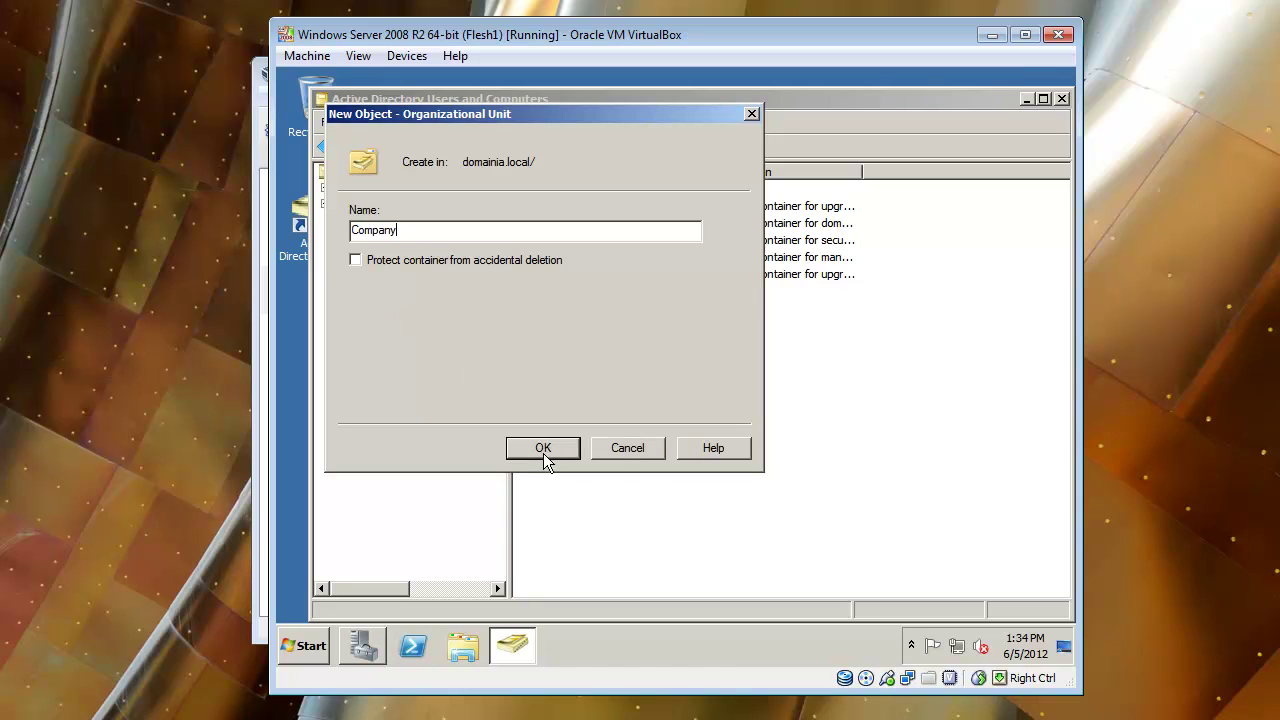
left_click(543, 449)
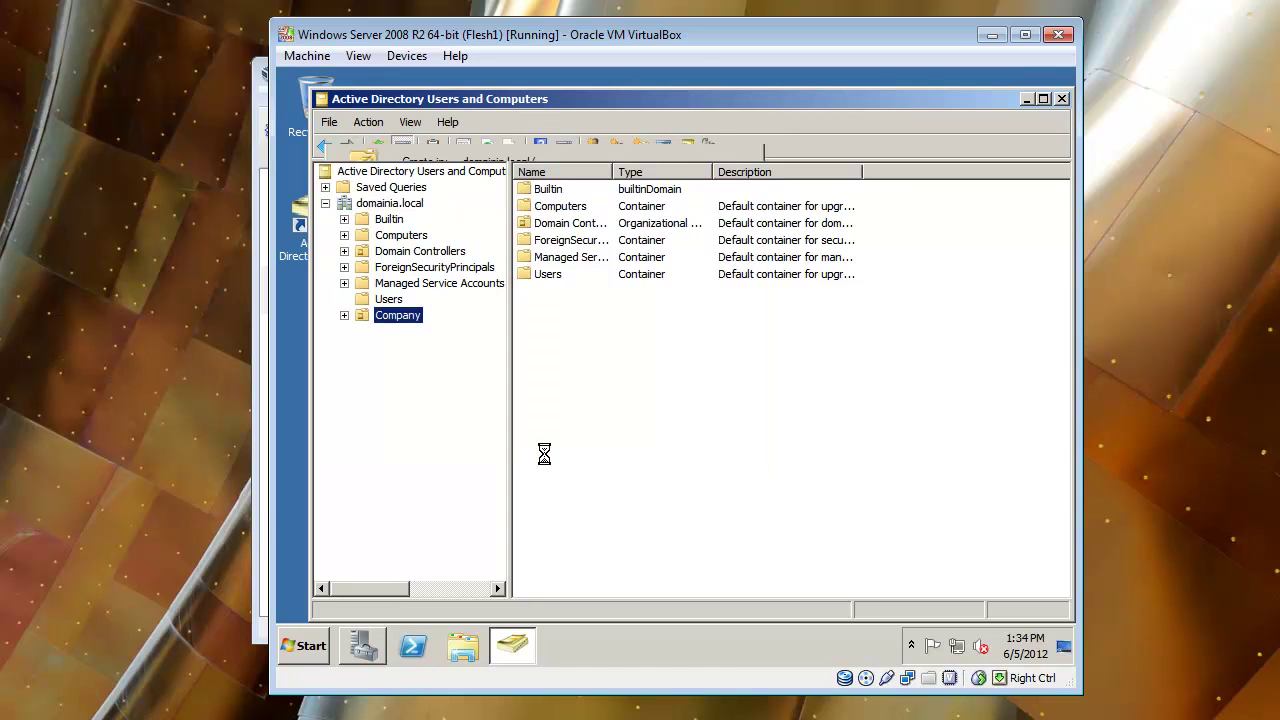
Create an IT organizational unit inside Company with accidental-deletion protection turned off.
right_click(405, 315)
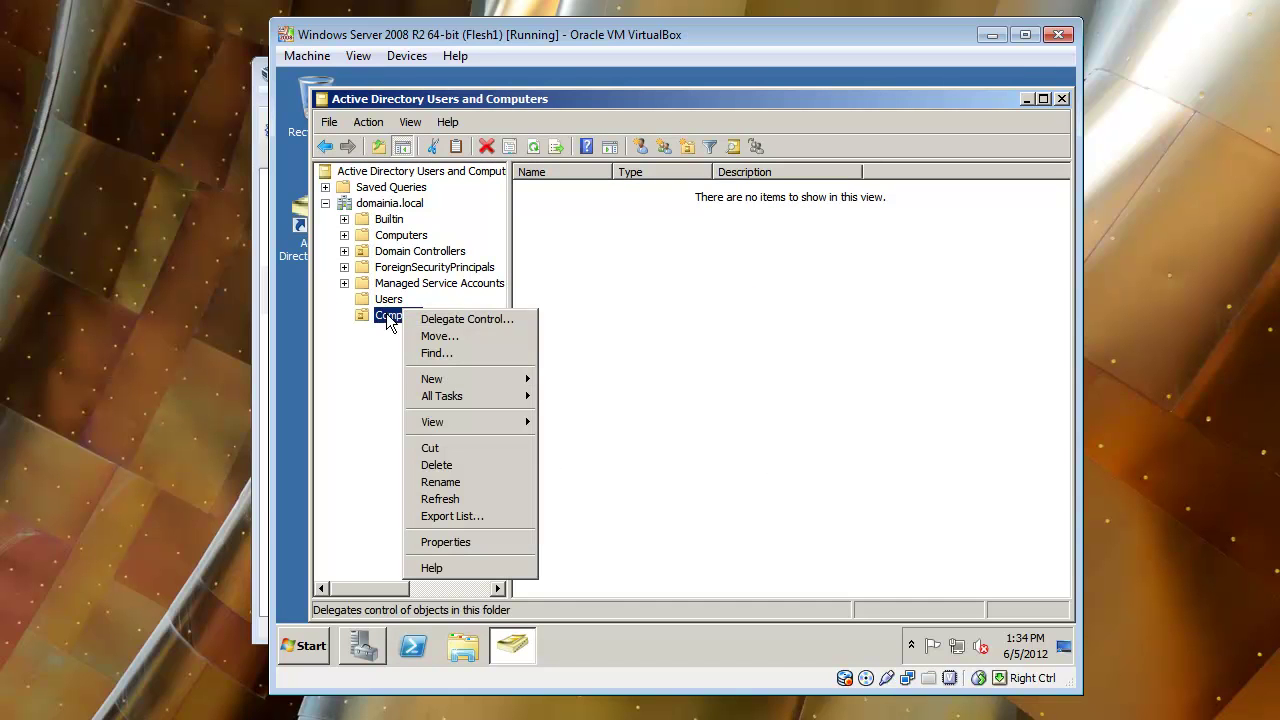
mouse_move(452, 383)
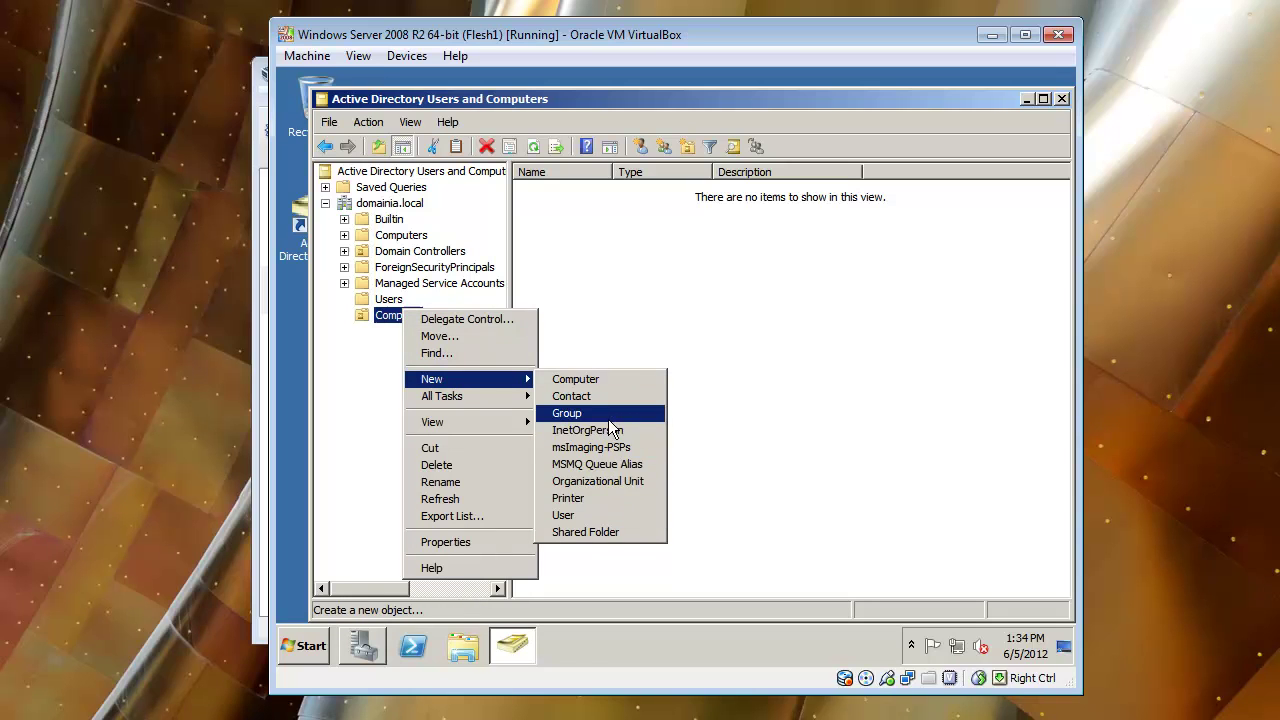
left_click(600, 481)
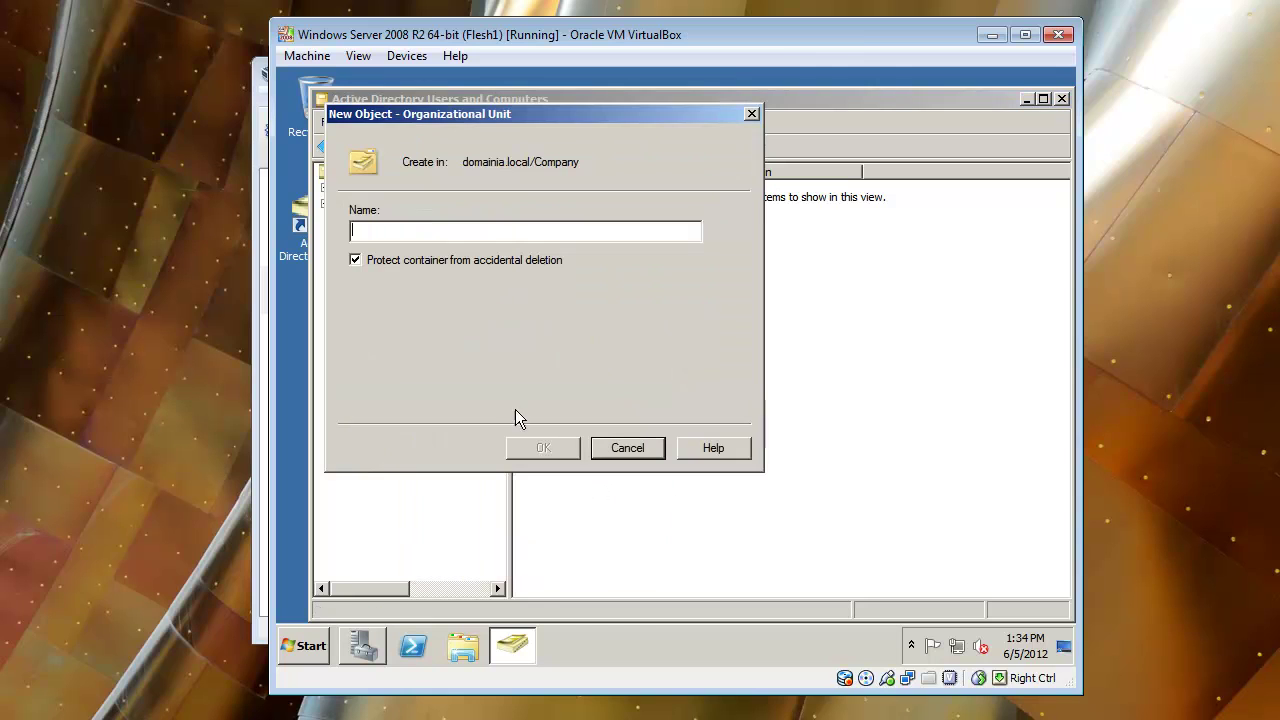
left_click(385, 260)
left_click(385, 236)
type("Dalla")
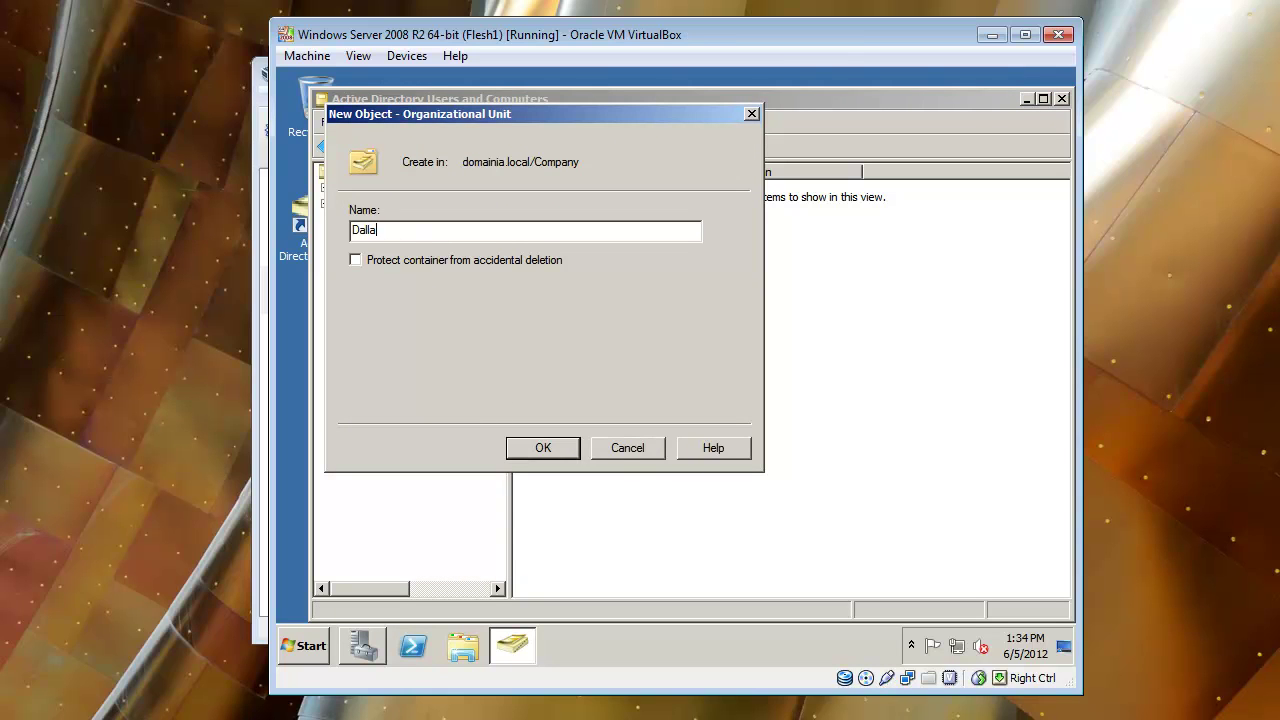
key("BackSpace")
key("BackSpace")
key("BackSpace")
key("BackSpace")
key("BackSpace")
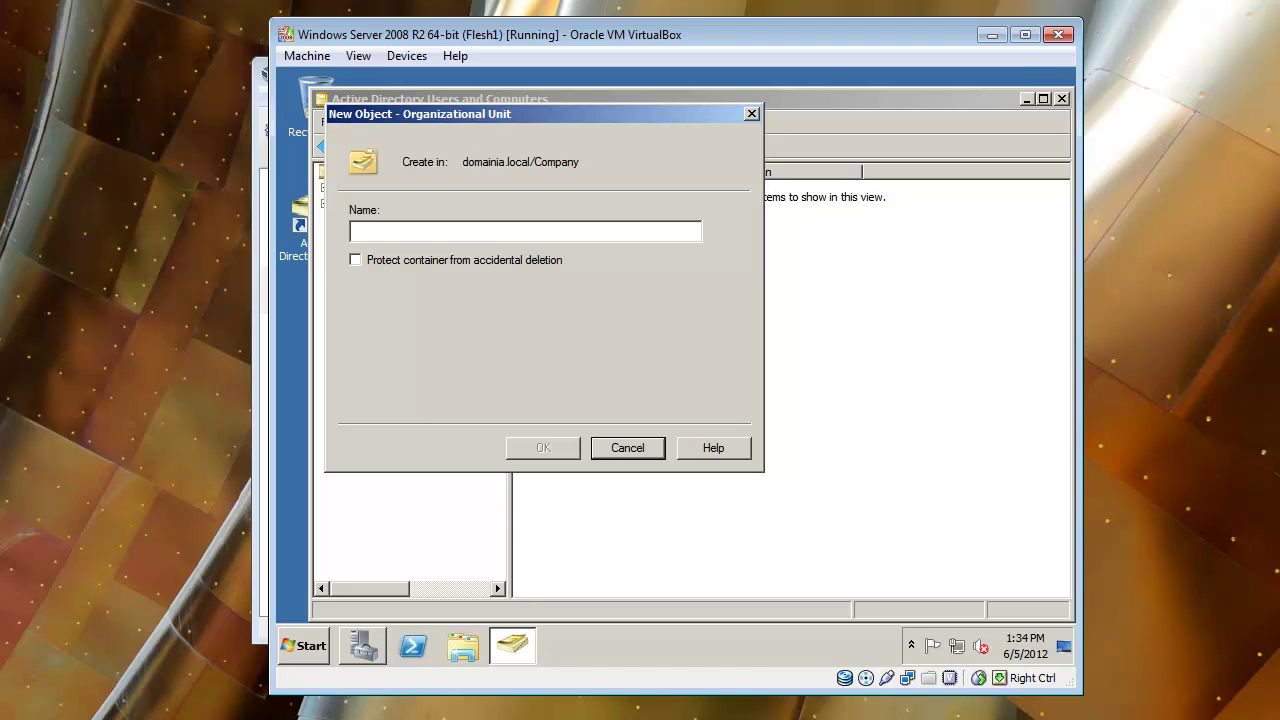
type("IT")
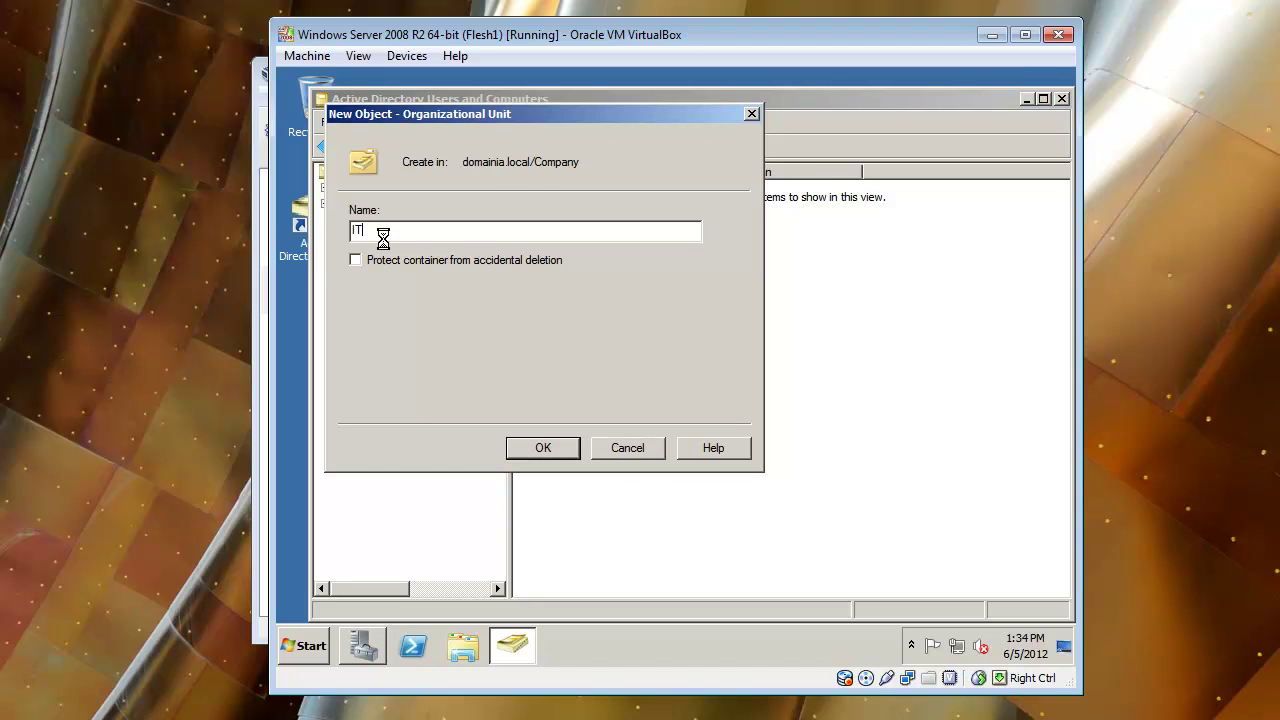
key("Return")
Create an Accounting organizational unit inside Company.
right_click(408, 316)
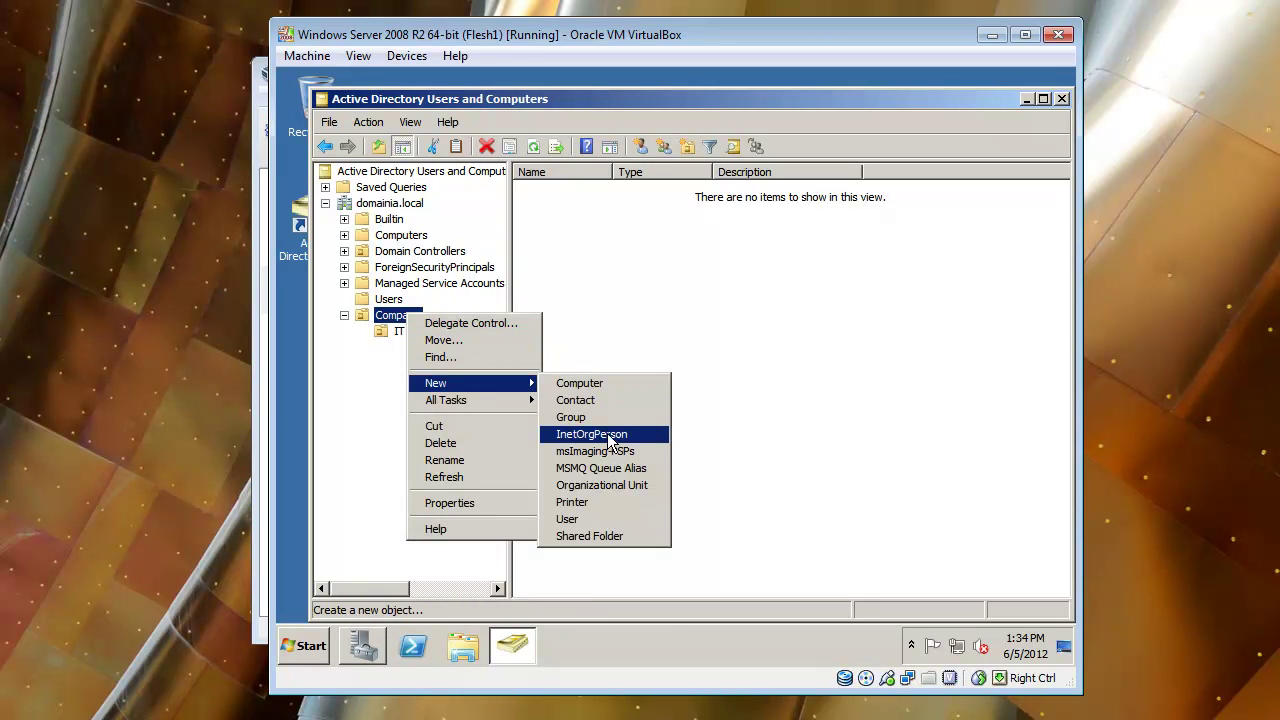
left_click(606, 489)
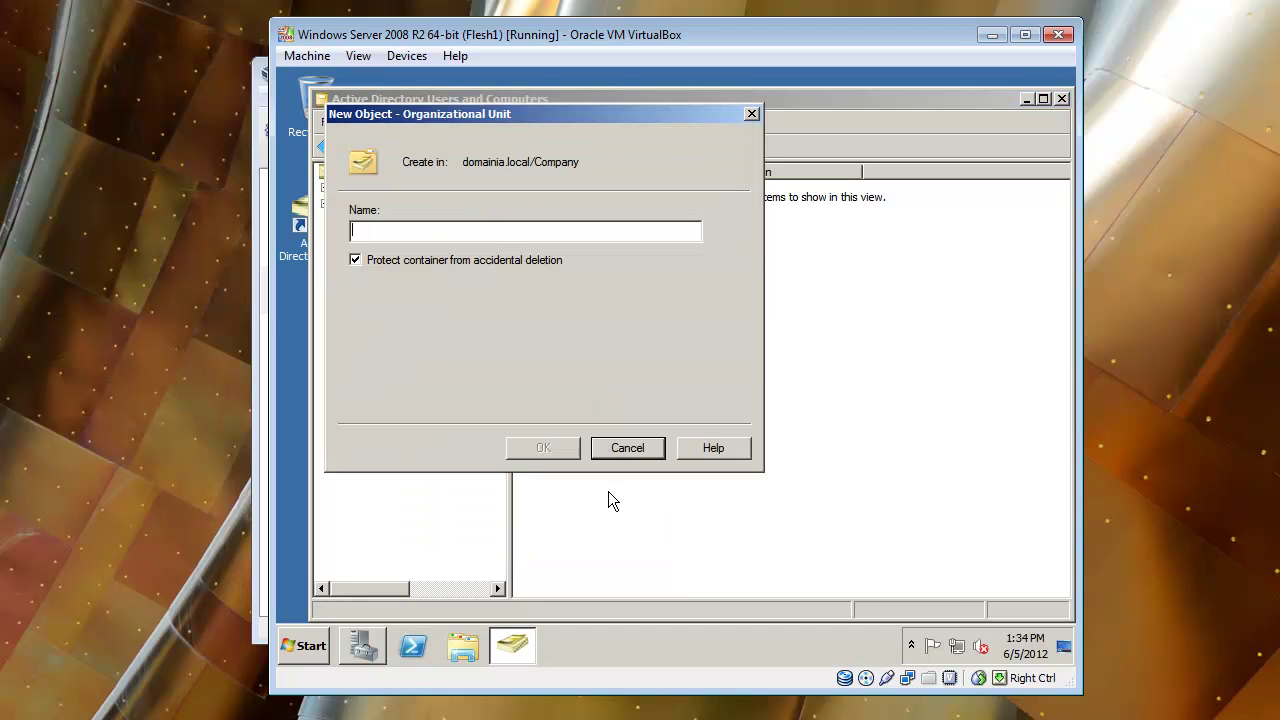
type("Acc")
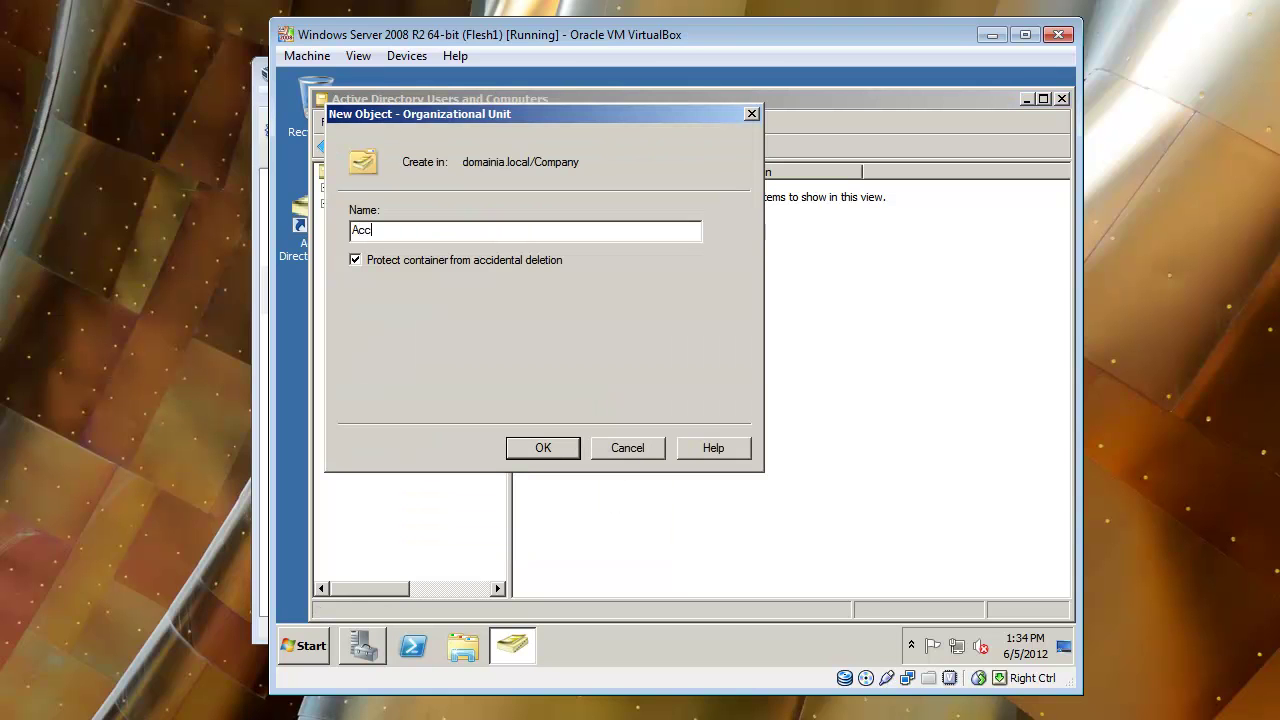
type("ounting")
key("Return")
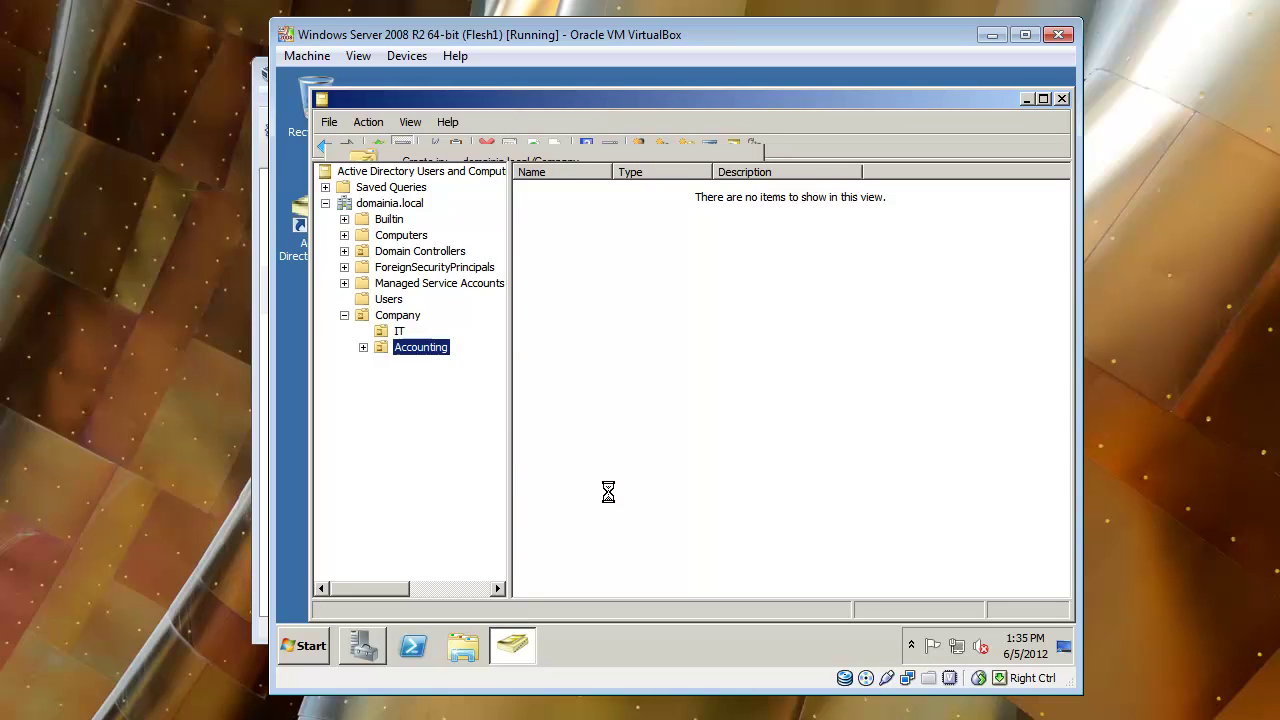
Create an HR organizational unit inside Company.
left_click(410, 320)
right_click(410, 323)
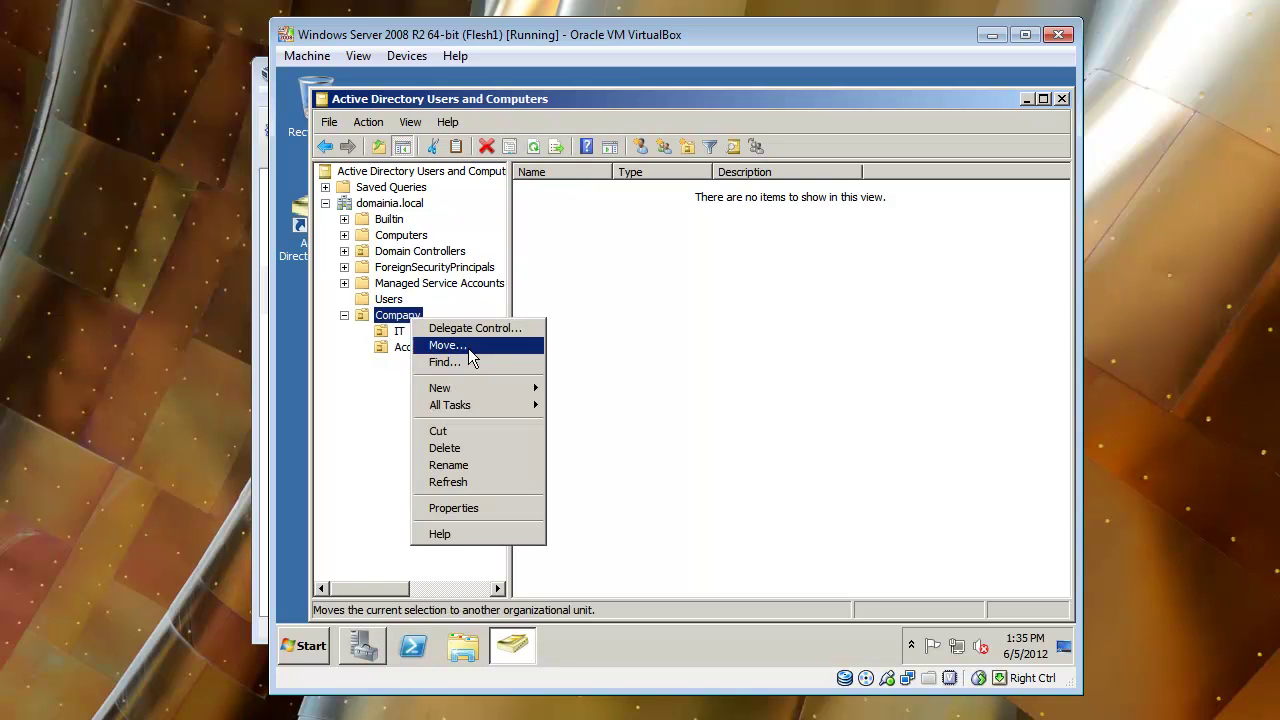
mouse_move(510, 390)
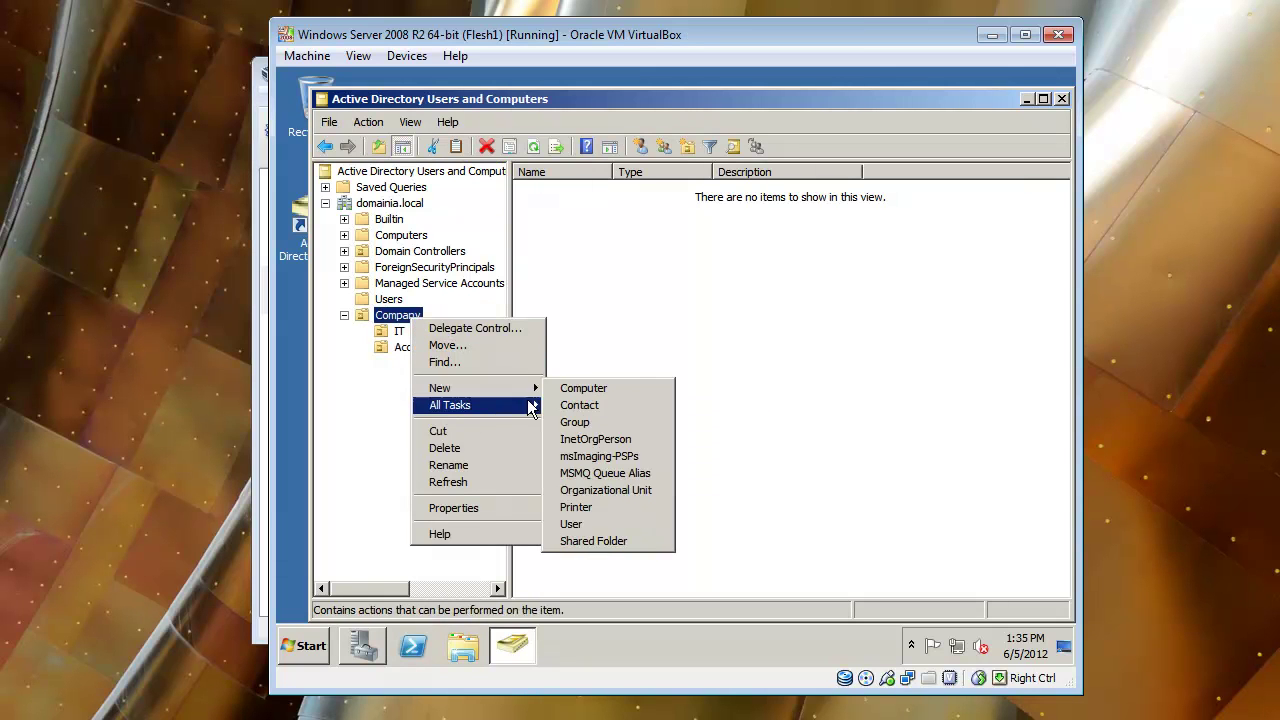
left_click(608, 489)
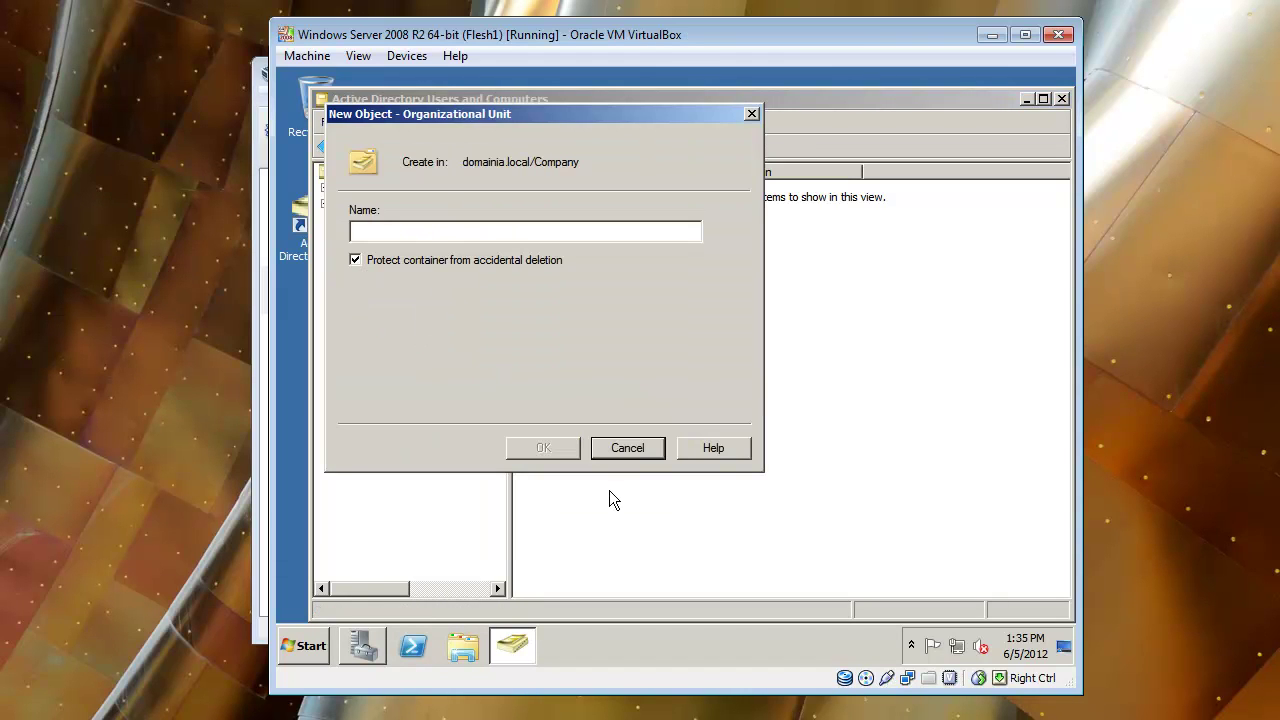
type("HR")
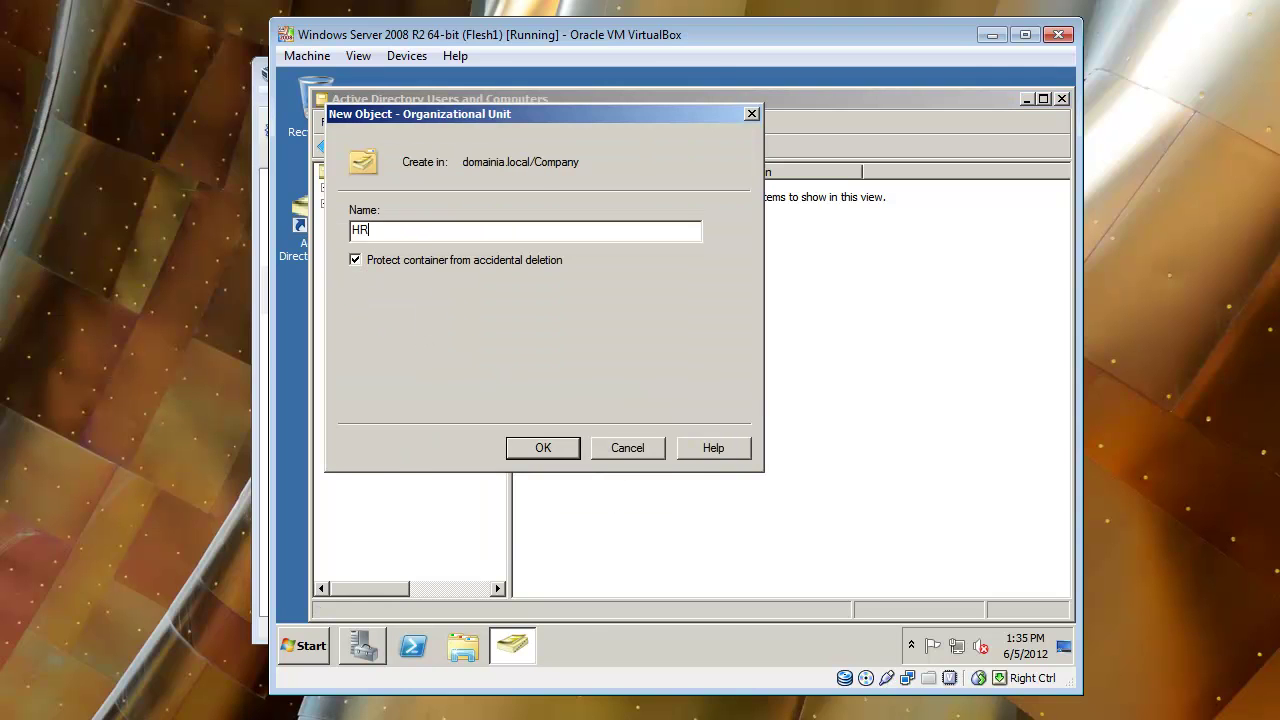
key("Return")
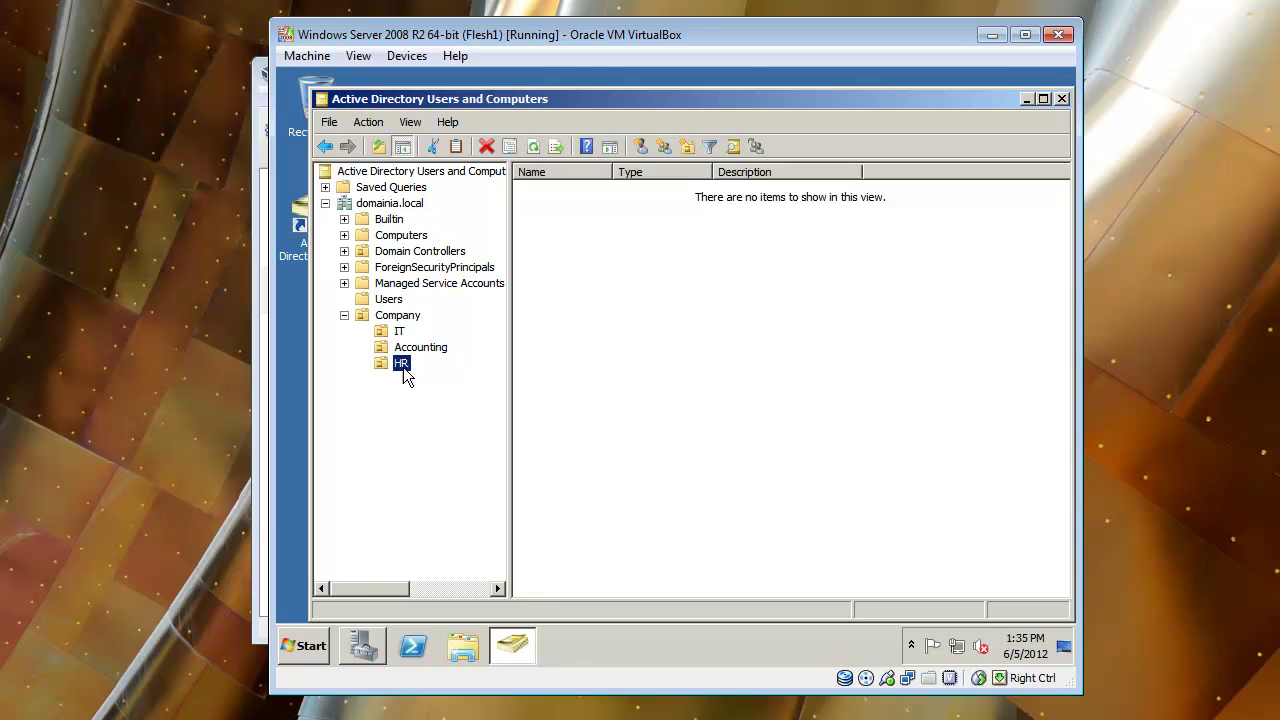
Drag the IT Admin user from Users into the IT OU and confirm the move.
left_click(399, 331)
left_click(403, 349)
left_click(399, 331)
left_click(390, 300)
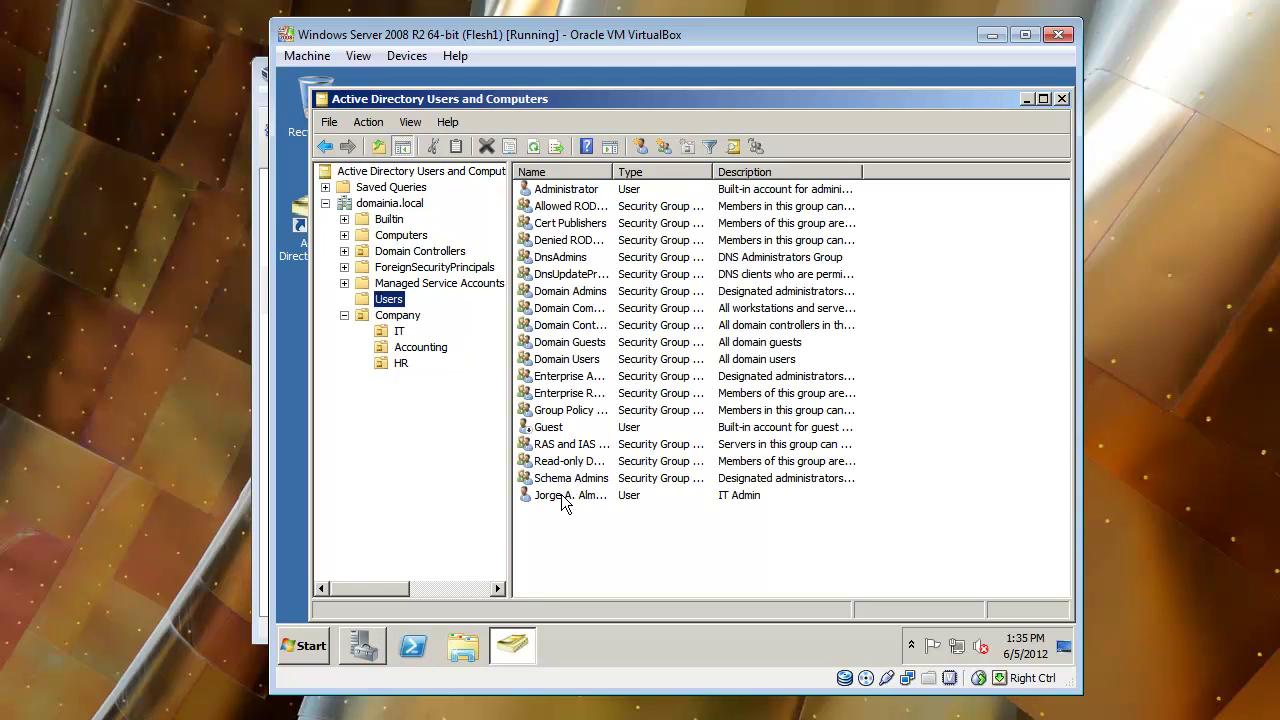
left_click_drag(562, 498, 397, 338)
left_click(614, 419)
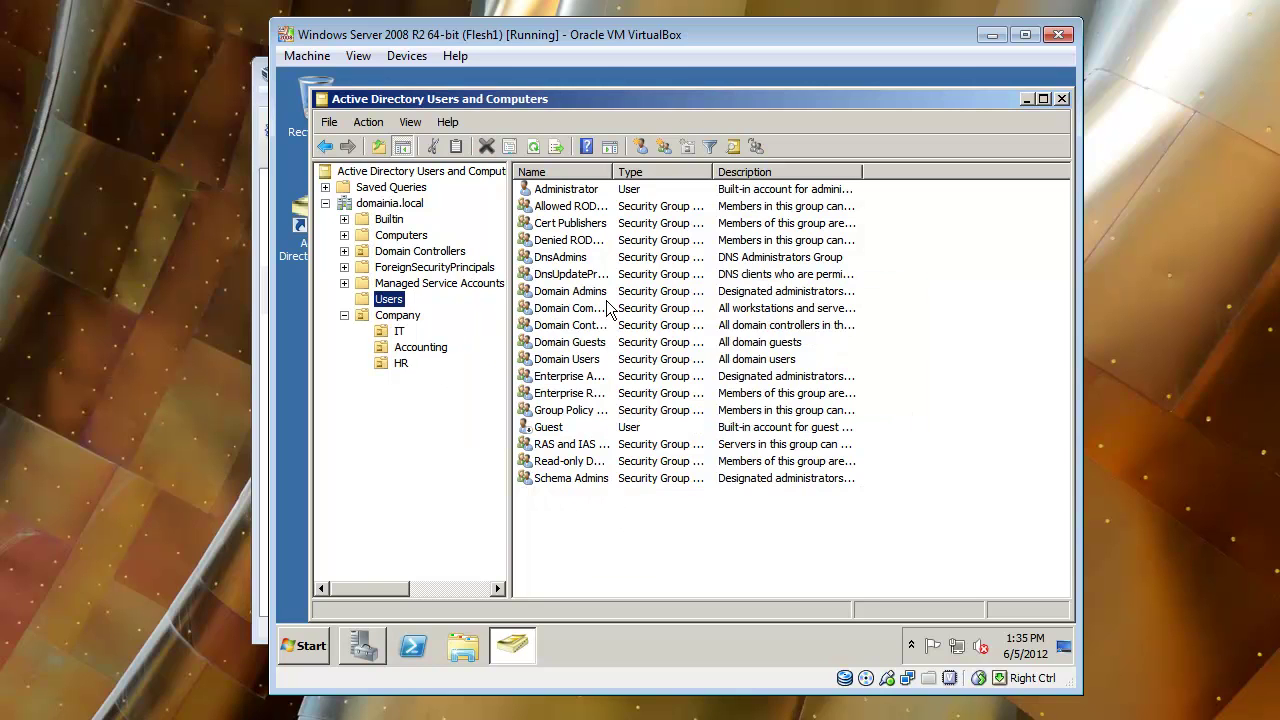
left_click(396, 332)
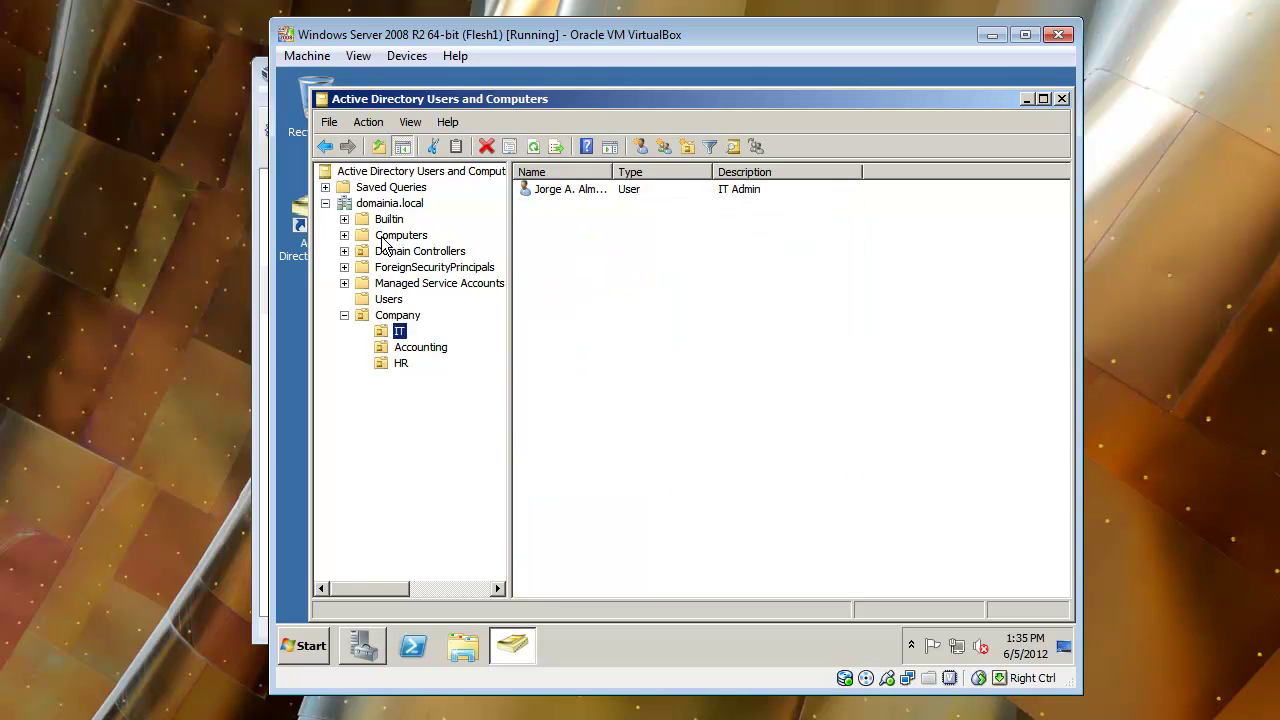
Browse the Company sub-OUs, widen the Name column and nudge the window up-left.
left_click(388, 236)
left_click(395, 316)
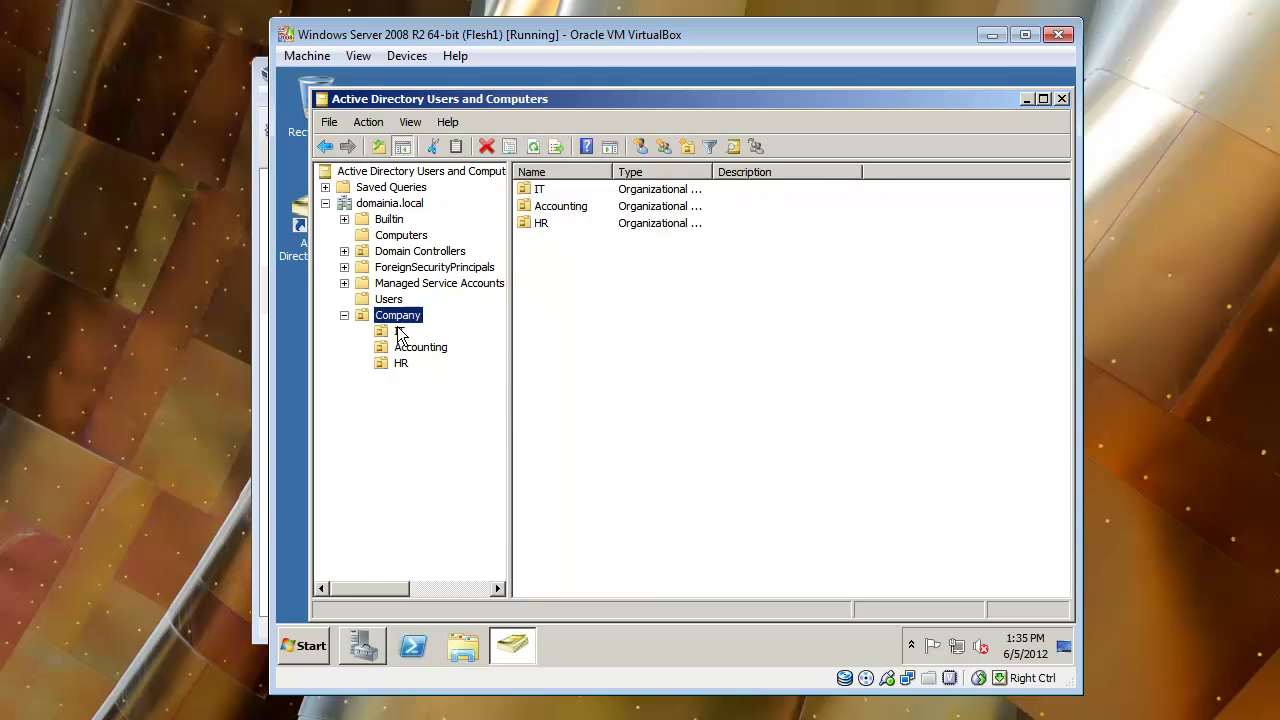
left_click(399, 332)
left_click(410, 347)
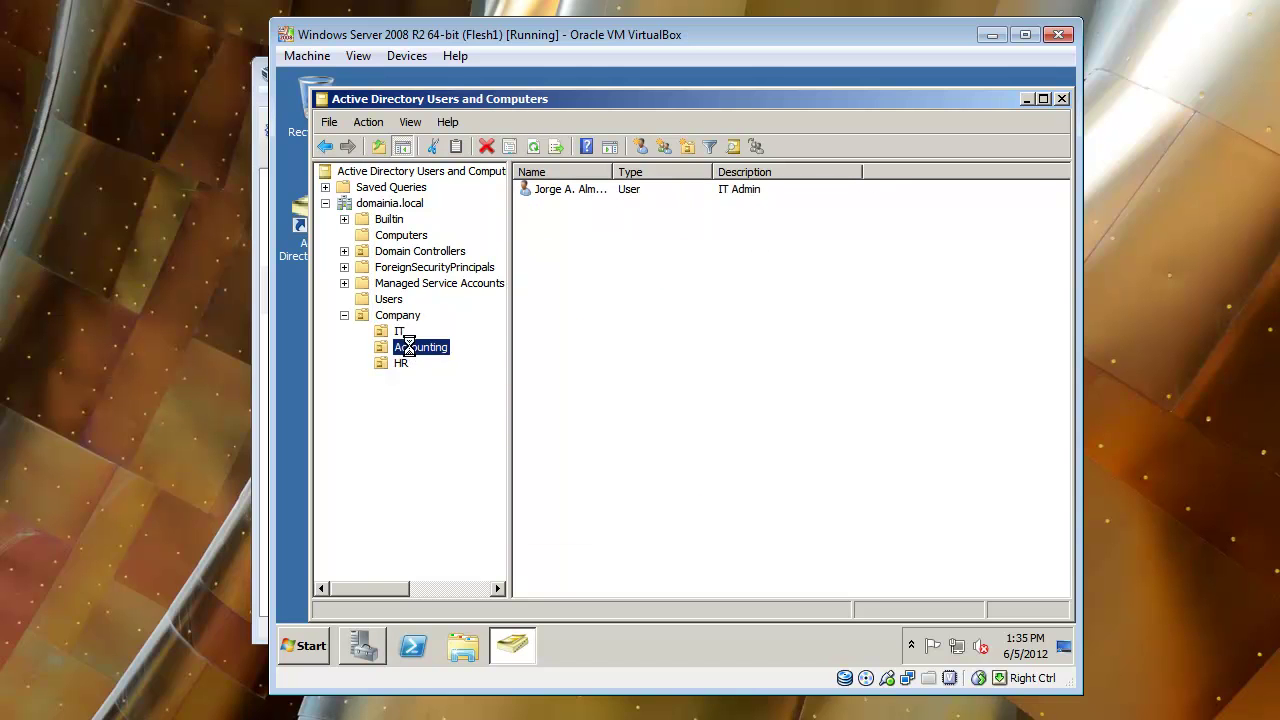
left_click(403, 363)
left_click(397, 331)
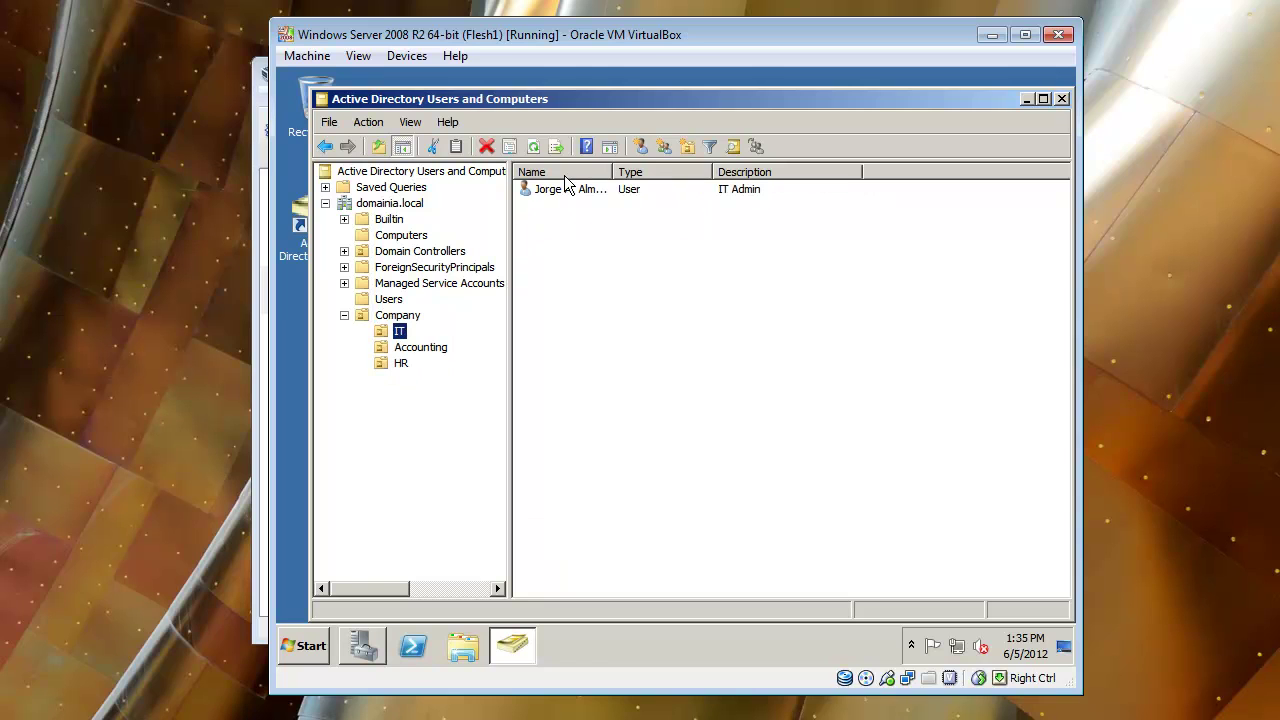
left_click_drag(608, 164, 703, 166)
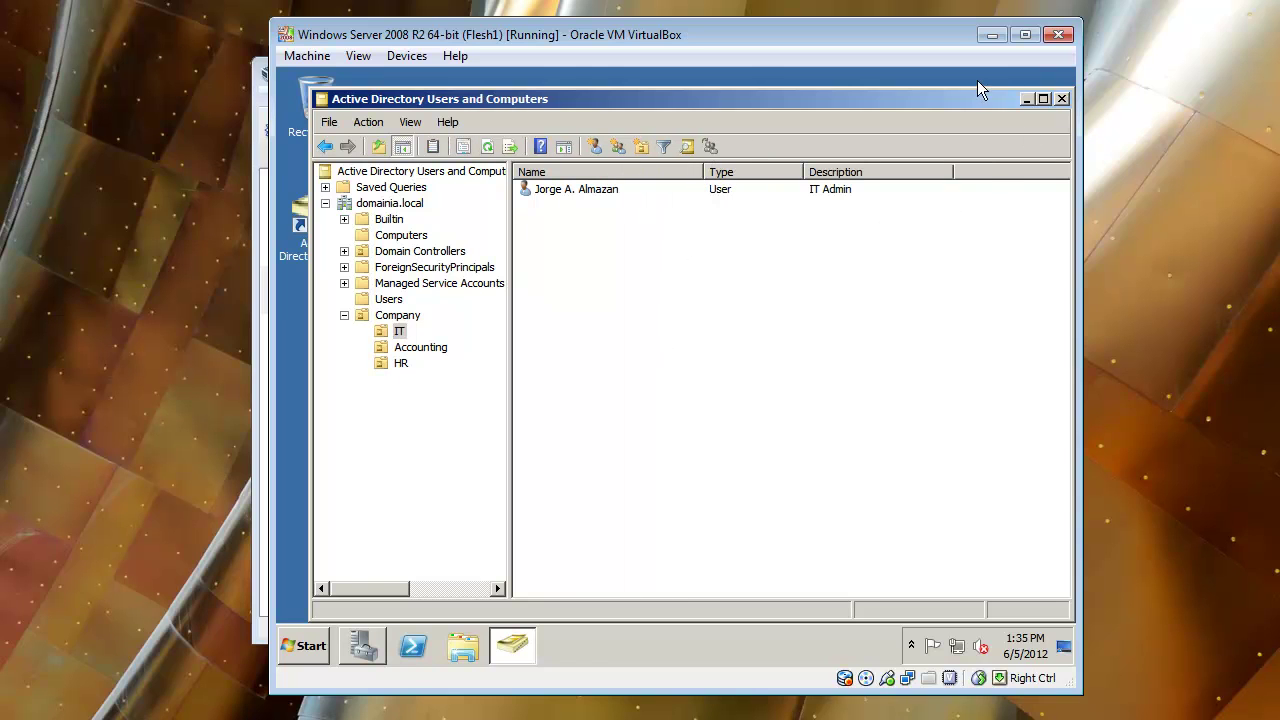
left_click_drag(959, 98, 938, 87)
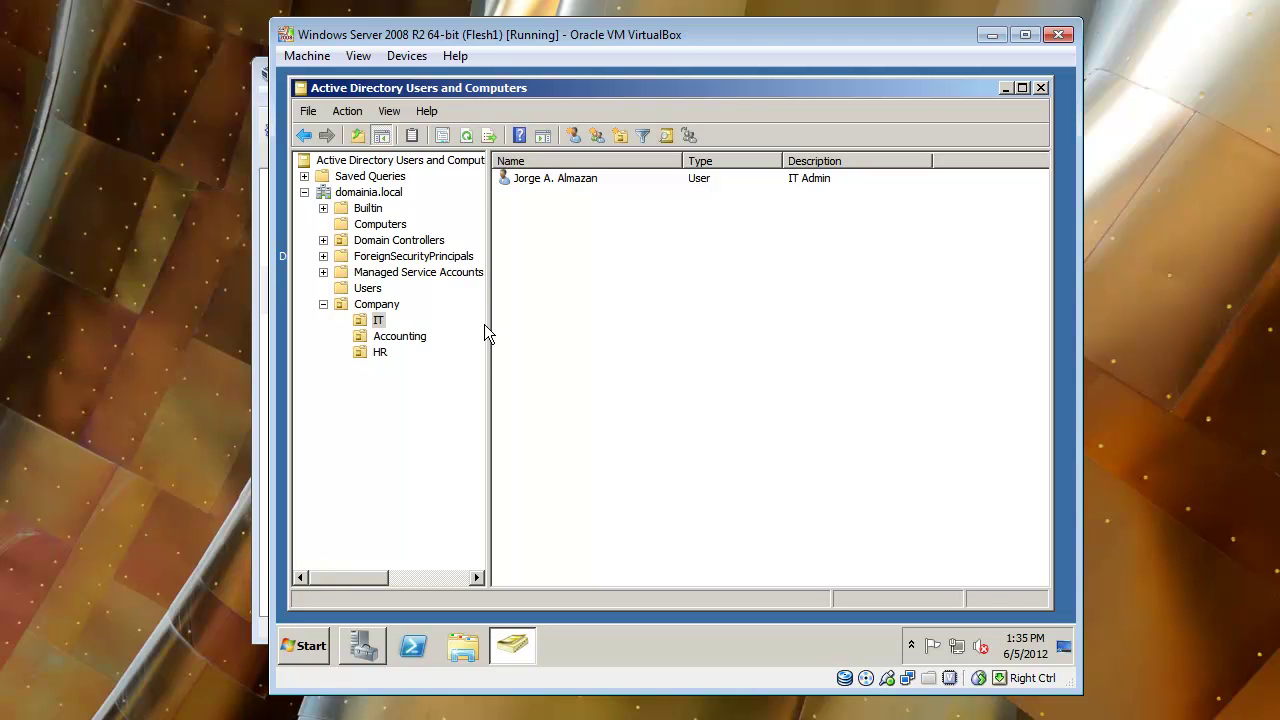
Select the IT Admin user and dismiss its context menu without choosing anything.
left_click(520, 180)
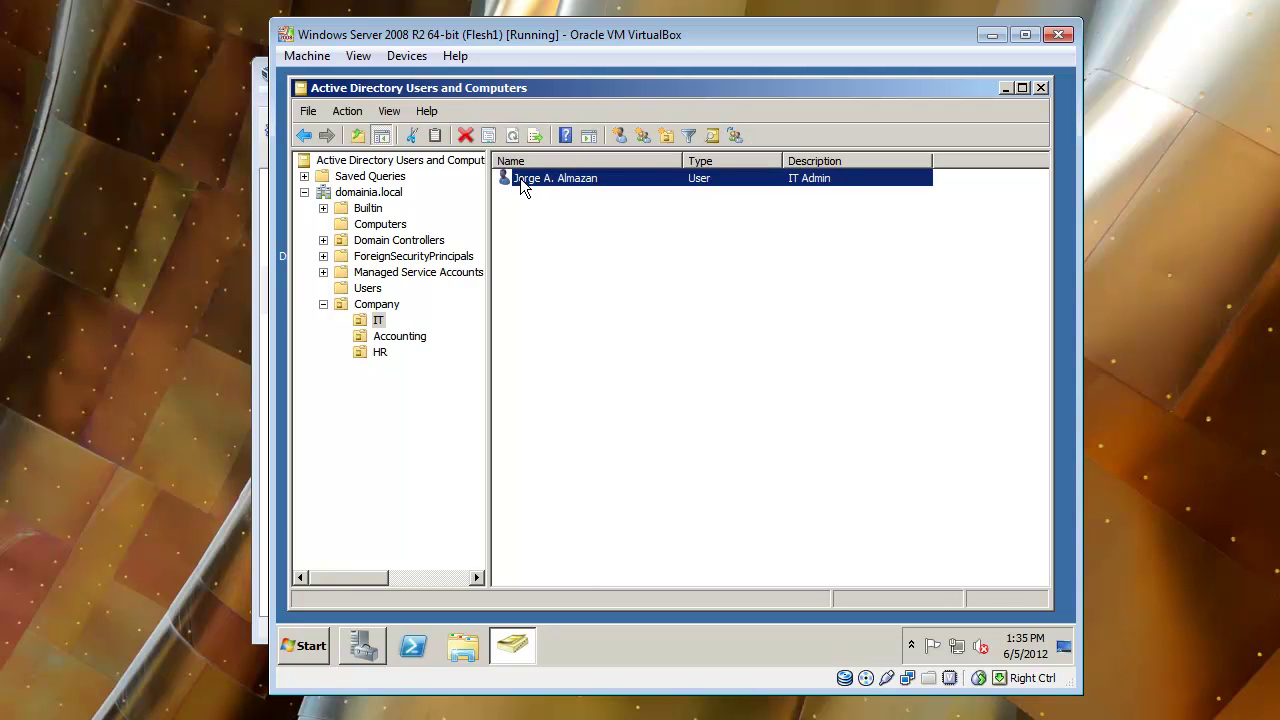
right_click(520, 180)
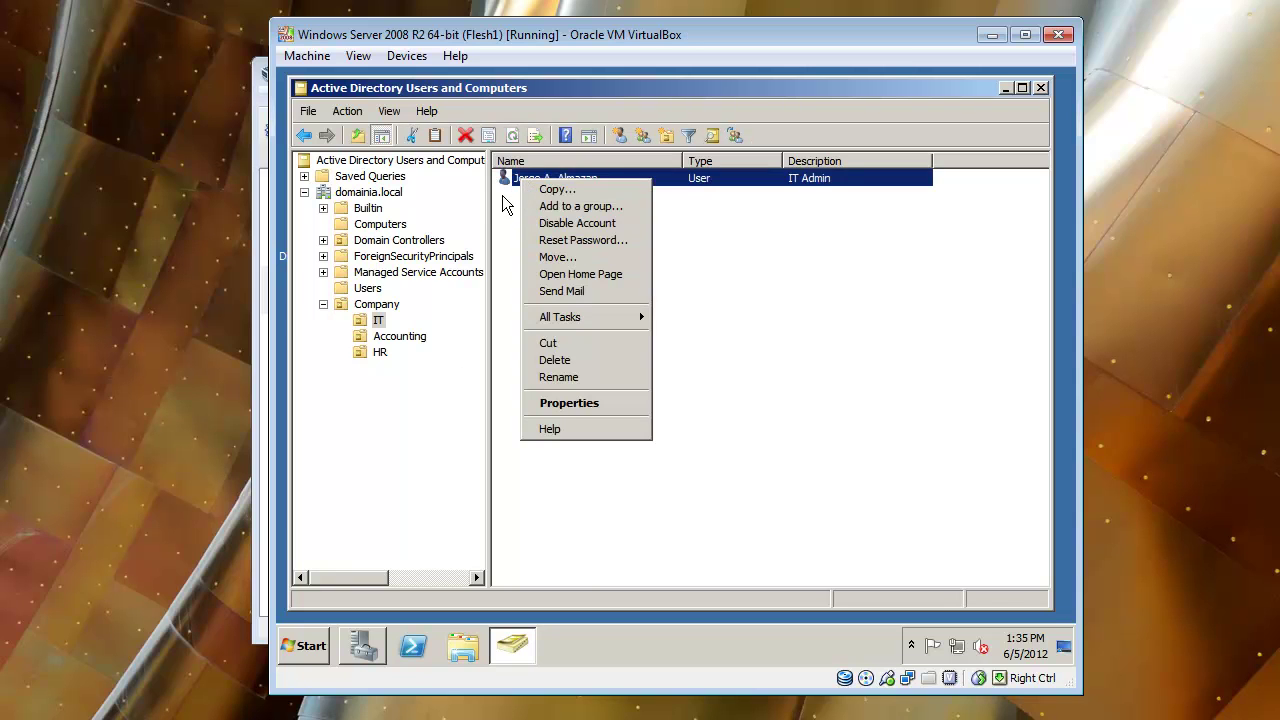
left_click(516, 192)
right_click(518, 182)
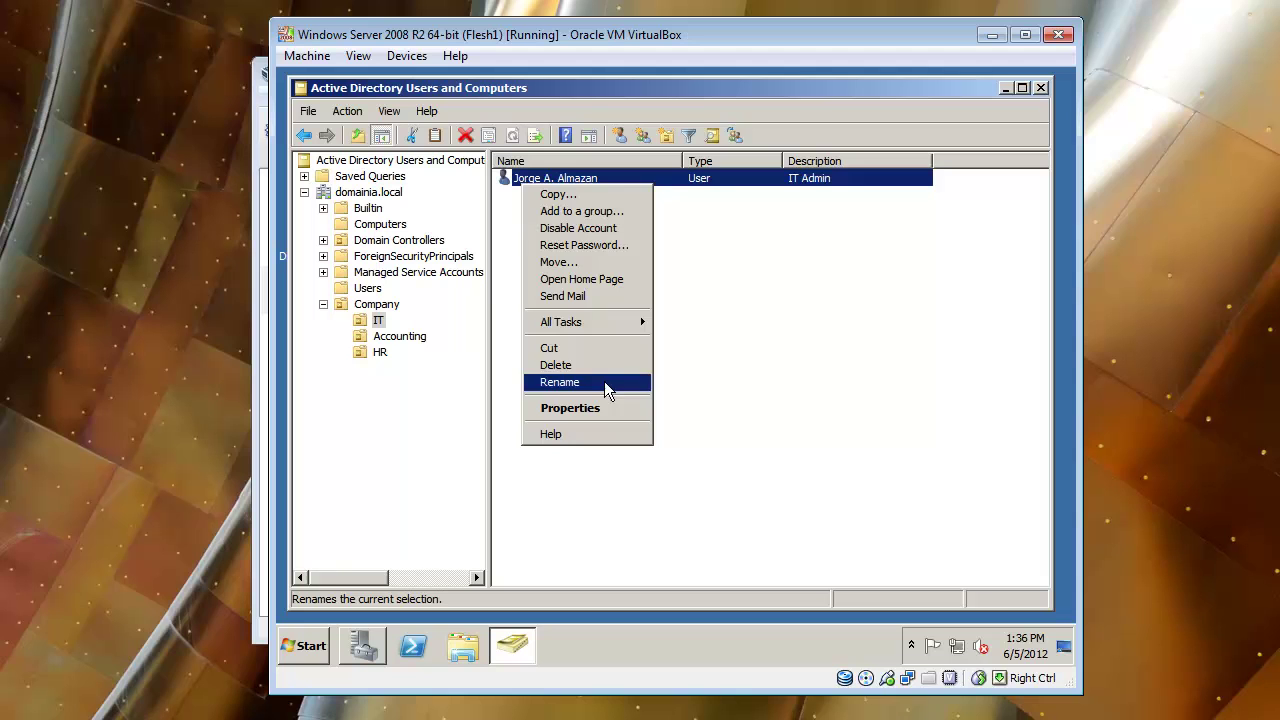
left_click(786, 373)
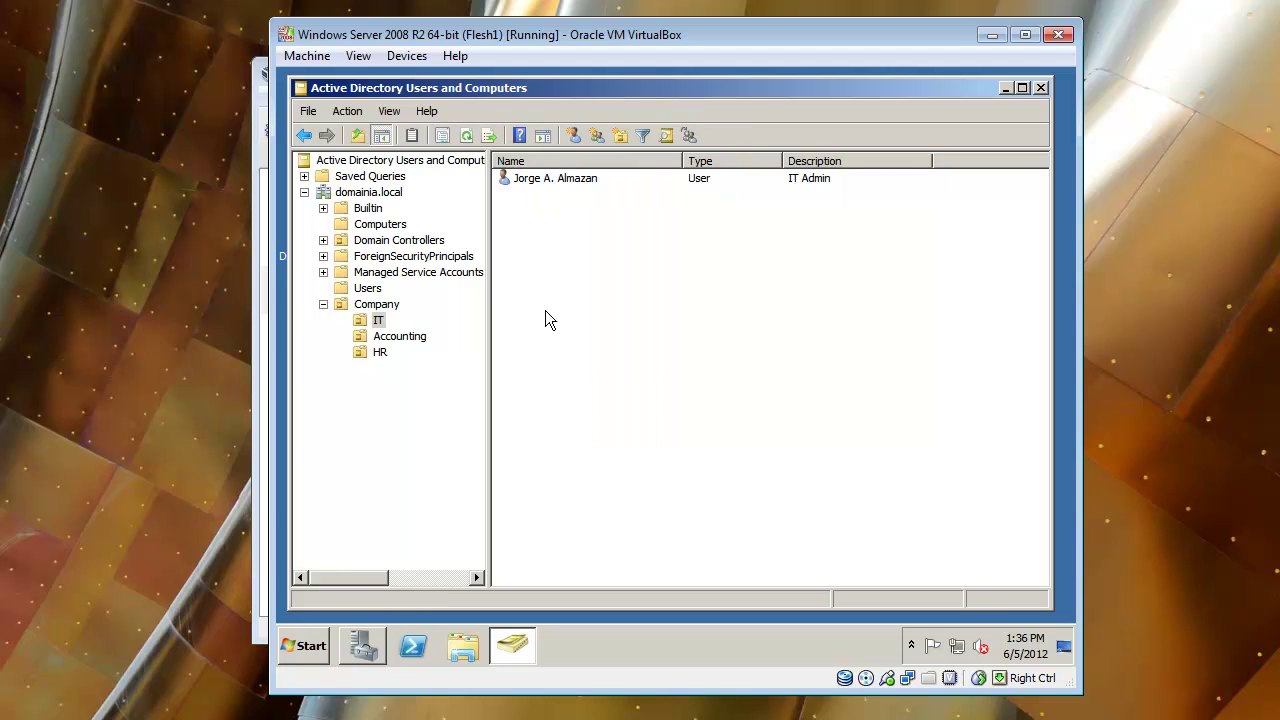
Browse Users and IT, then open the empty Accounting OU.
left_click(362, 289)
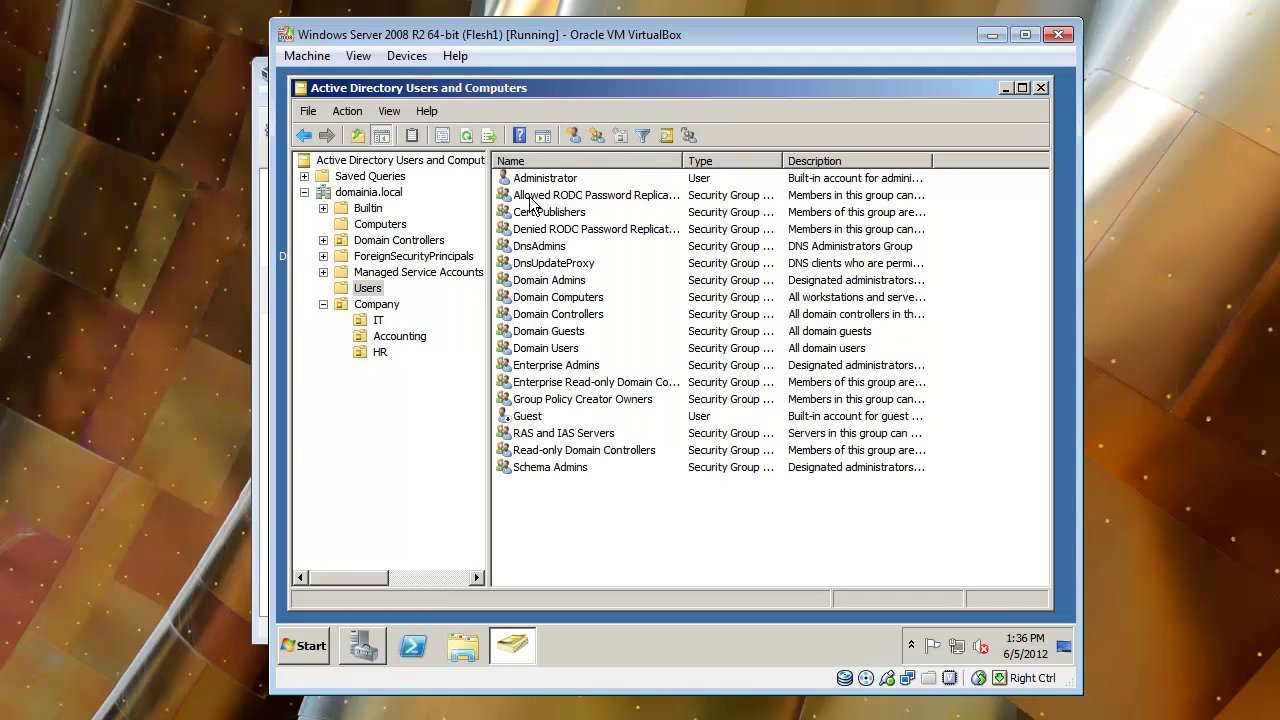
left_click(542, 186)
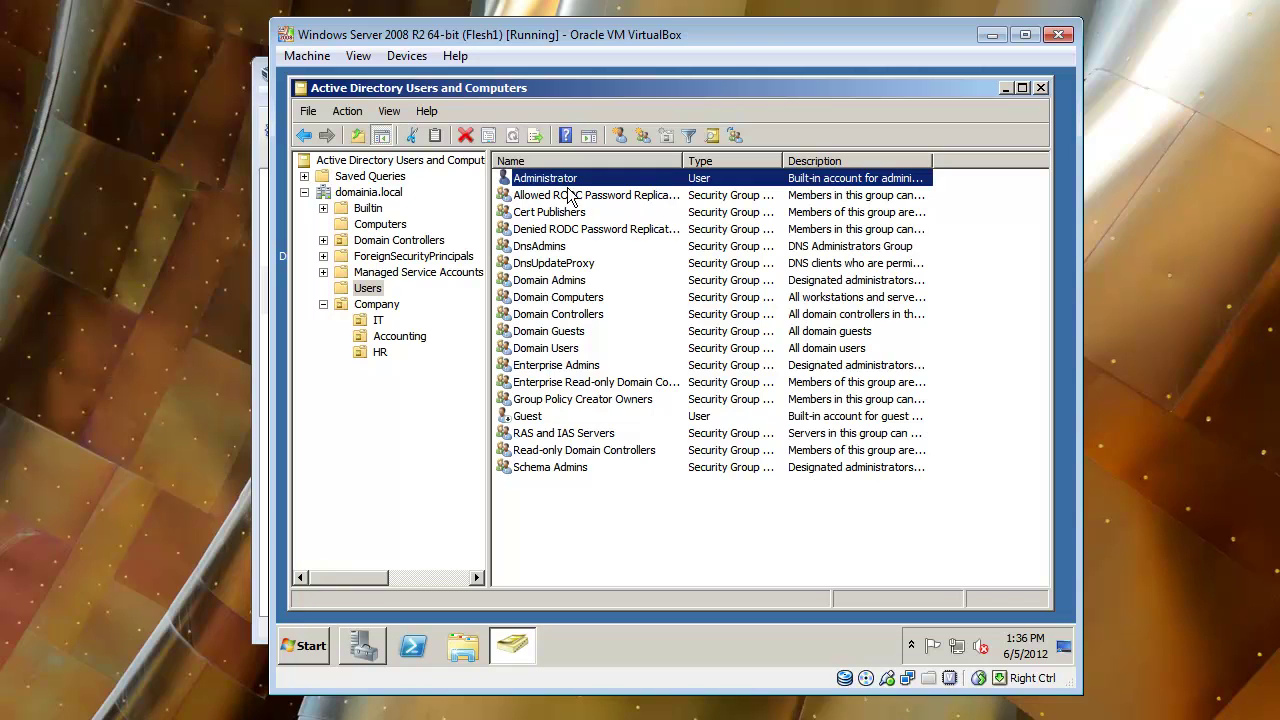
left_click(378, 321)
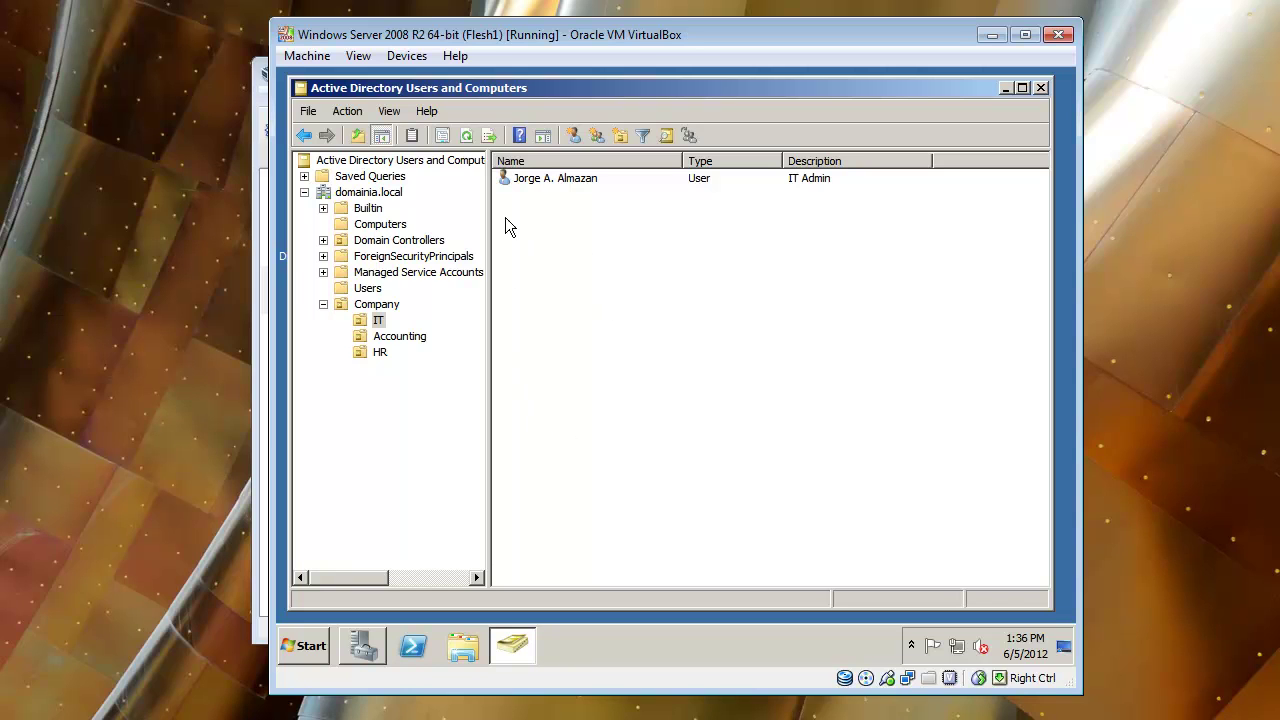
left_click(418, 336)
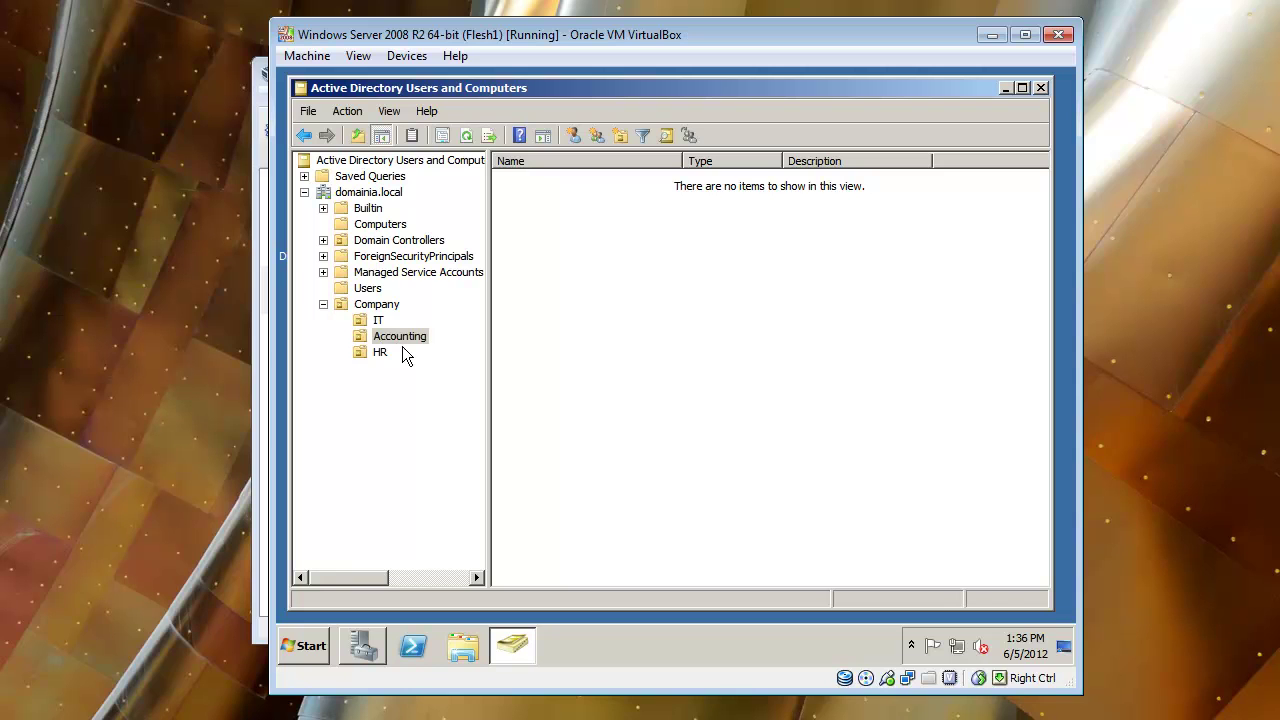
Start a new user in Accounting, entering the user's first name, last name and logon name.
left_click(573, 136)
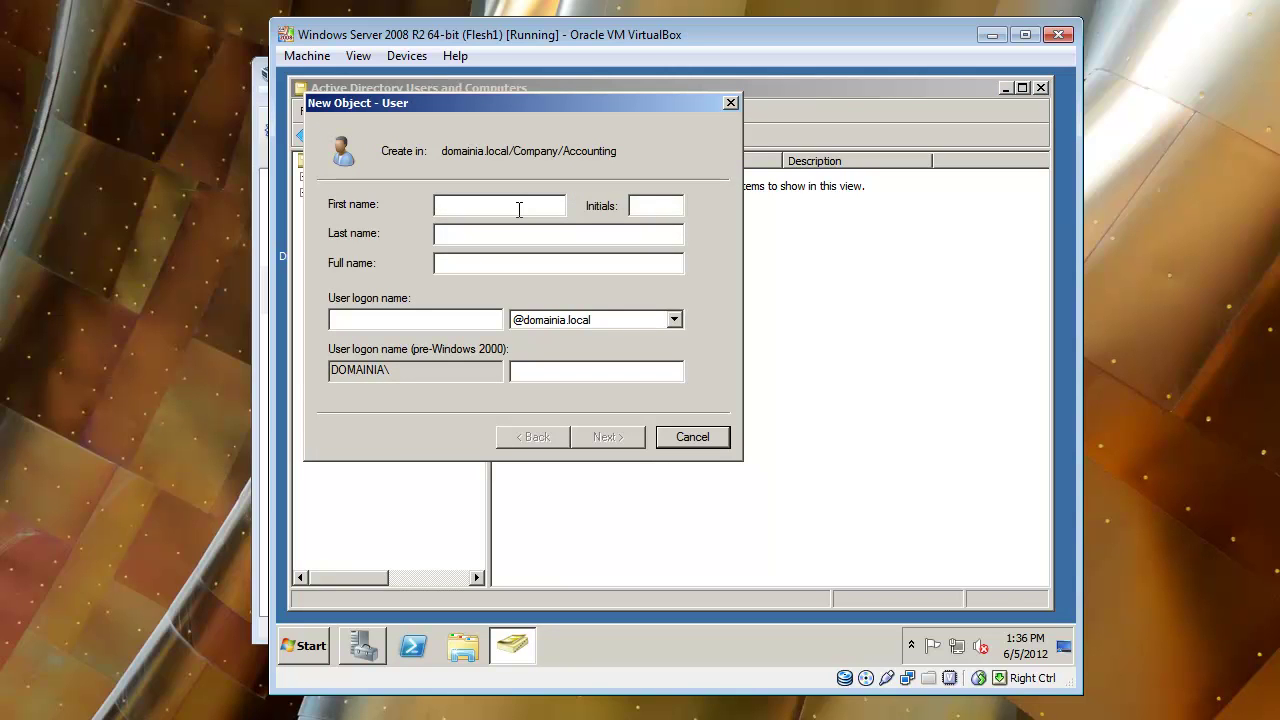
type("Jane")
left_click(558, 233)
type("Doe")
left_click(415, 319)
type("j")
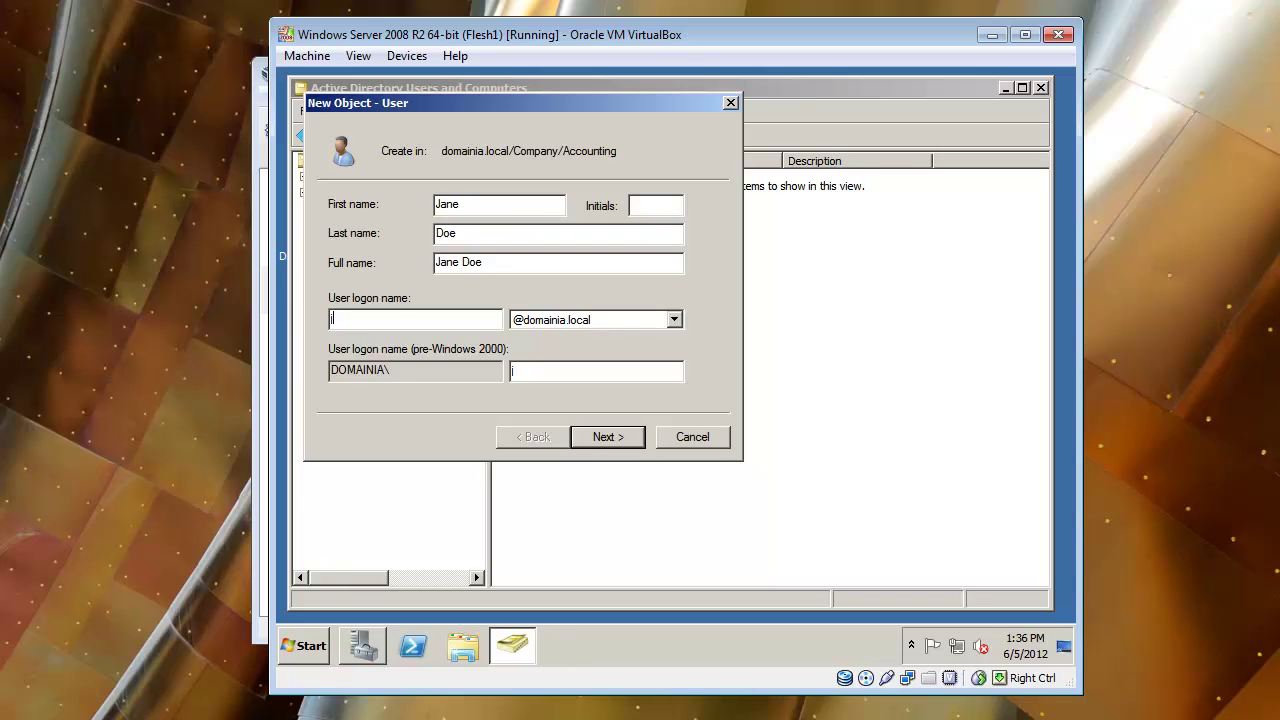
type("doe")
Set the password, turn off forced change at next logon, and finish creating the user.
left_click(618, 436)
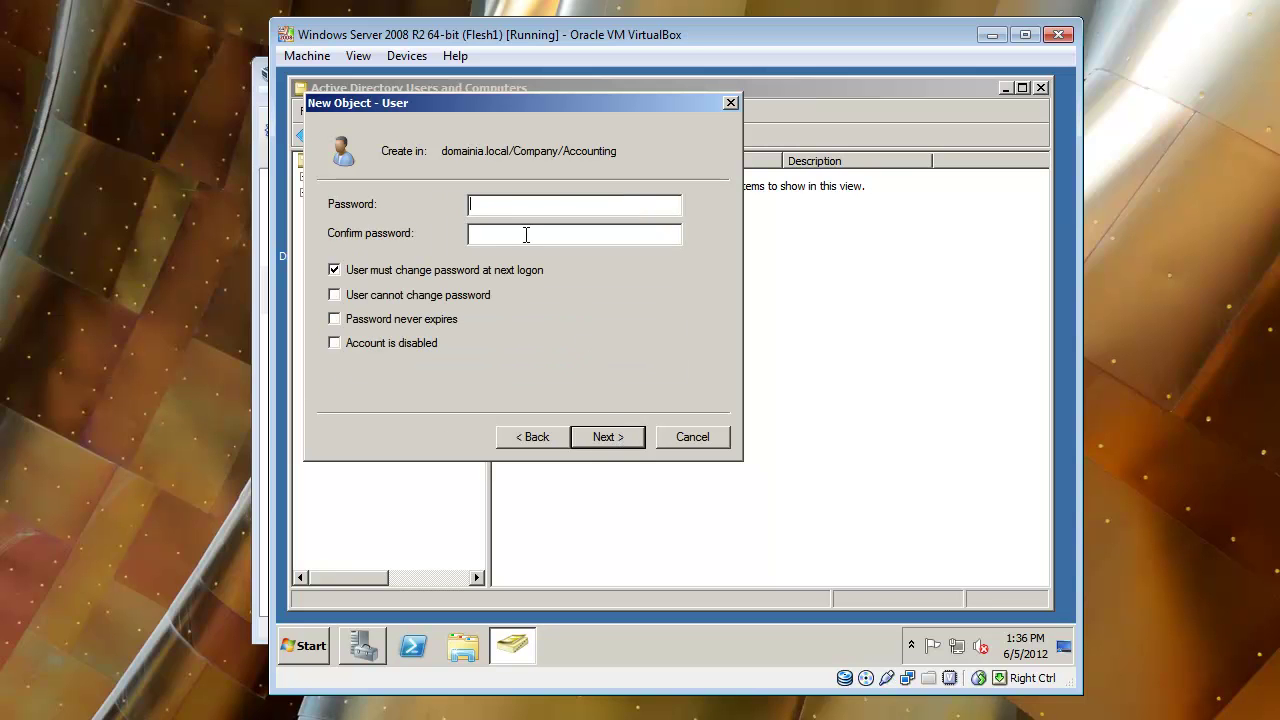
type("•••••••••••••••")
left_click(412, 272)
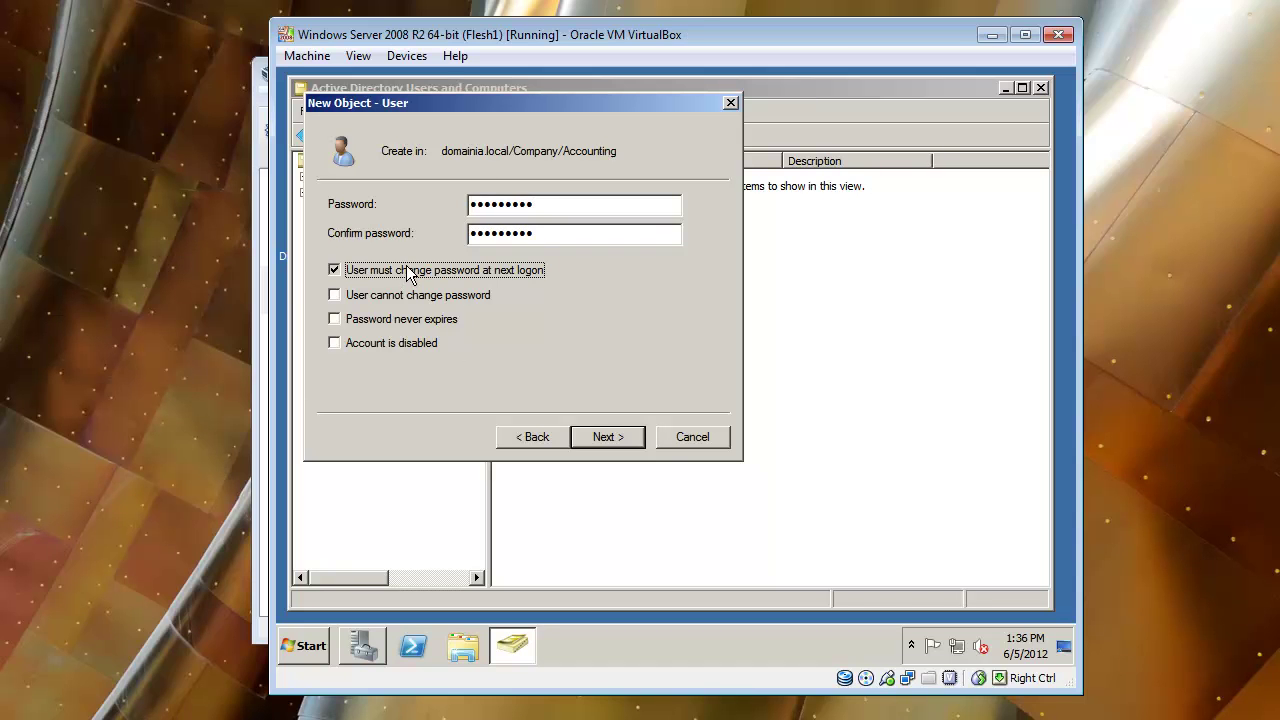
left_click(592, 440)
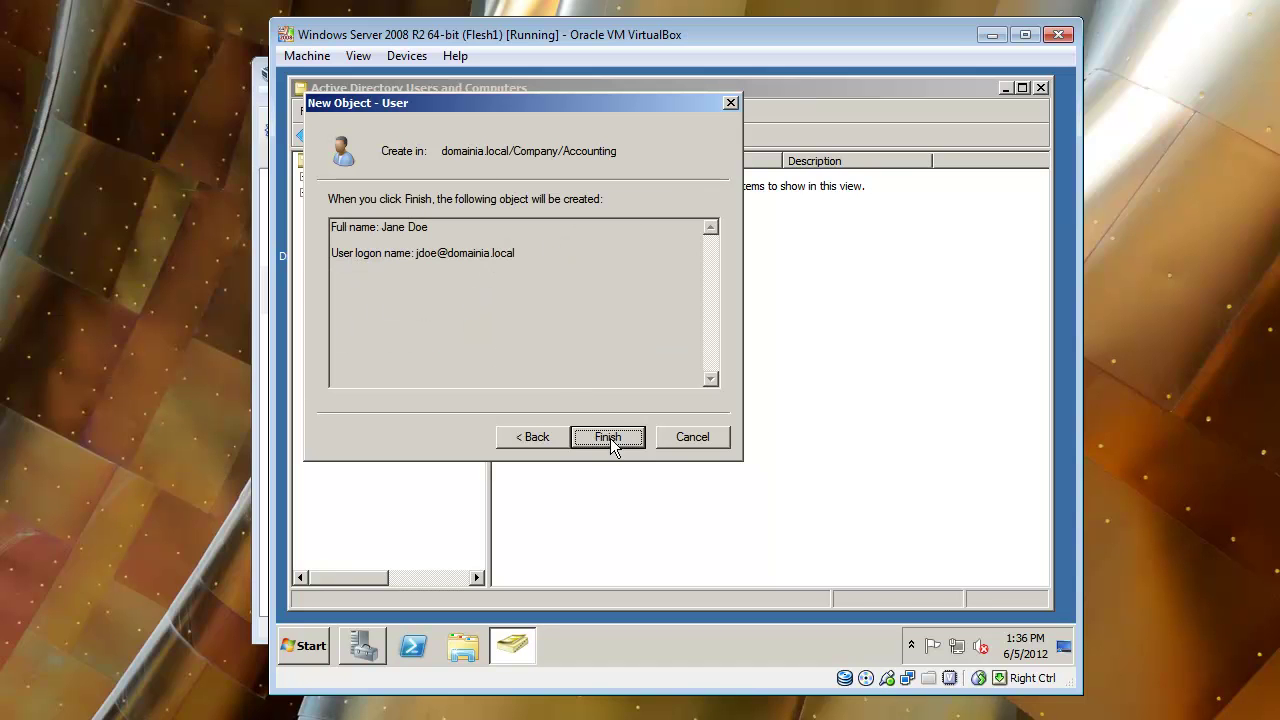
left_click(610, 438)
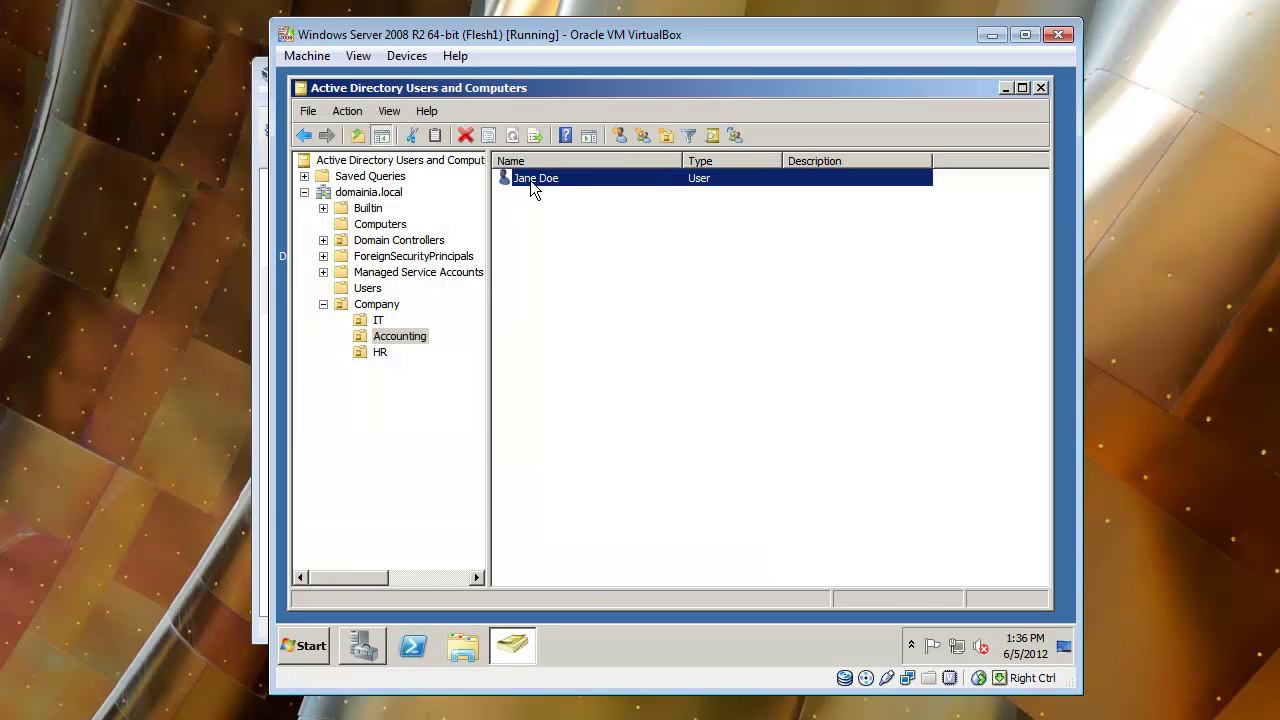
Set the Accounting user's Description to 'CPA' in its properties, replacing 'Head Accountant'.
right_click(530, 180)
left_click(617, 405)
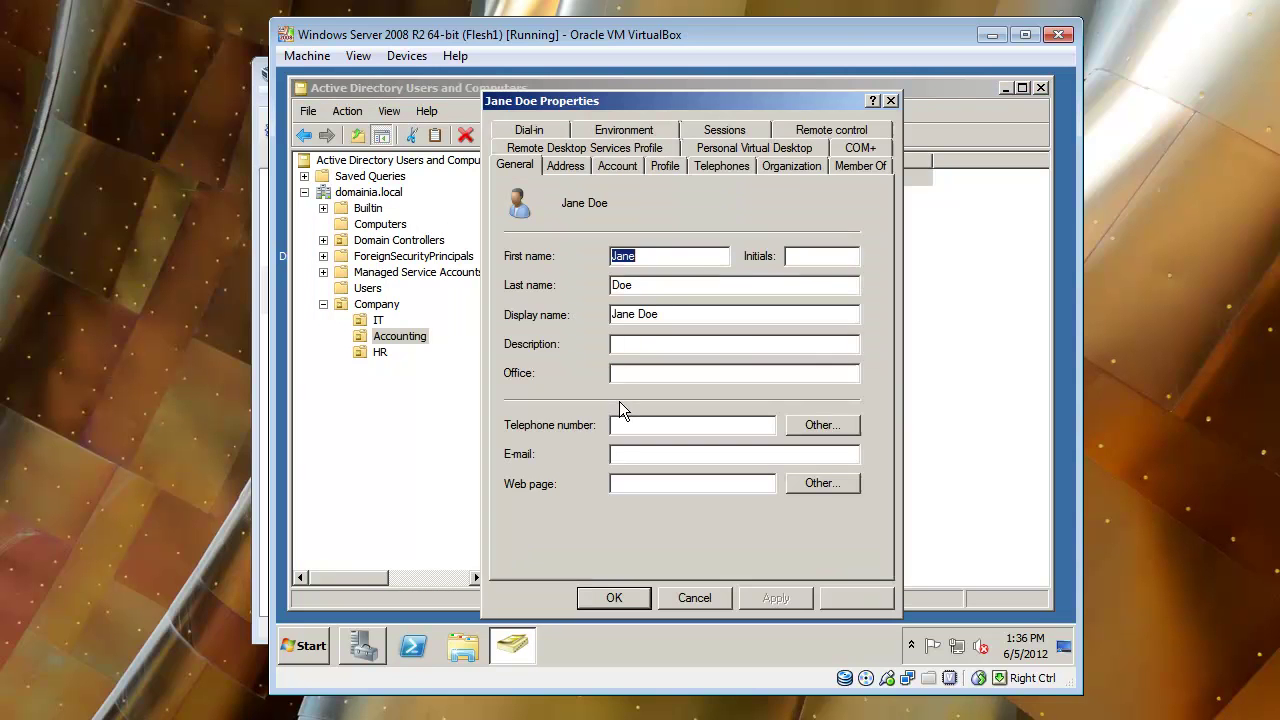
left_click(858, 166)
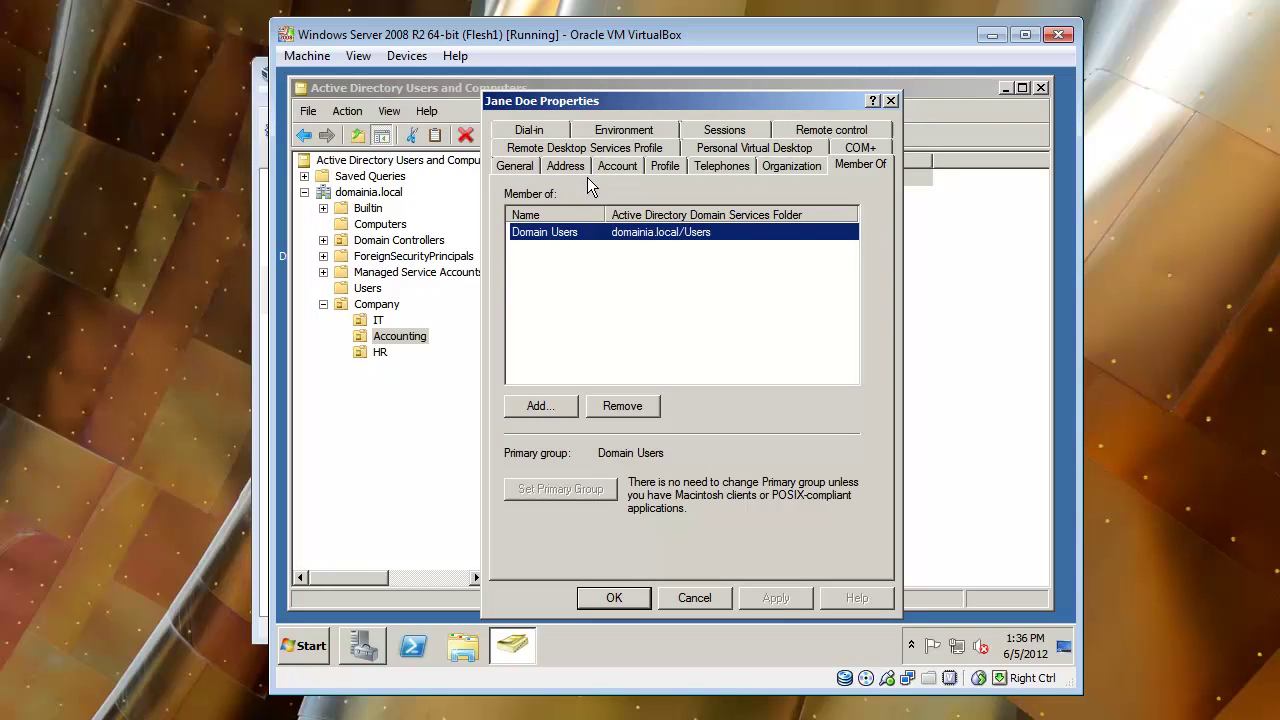
left_click(524, 168)
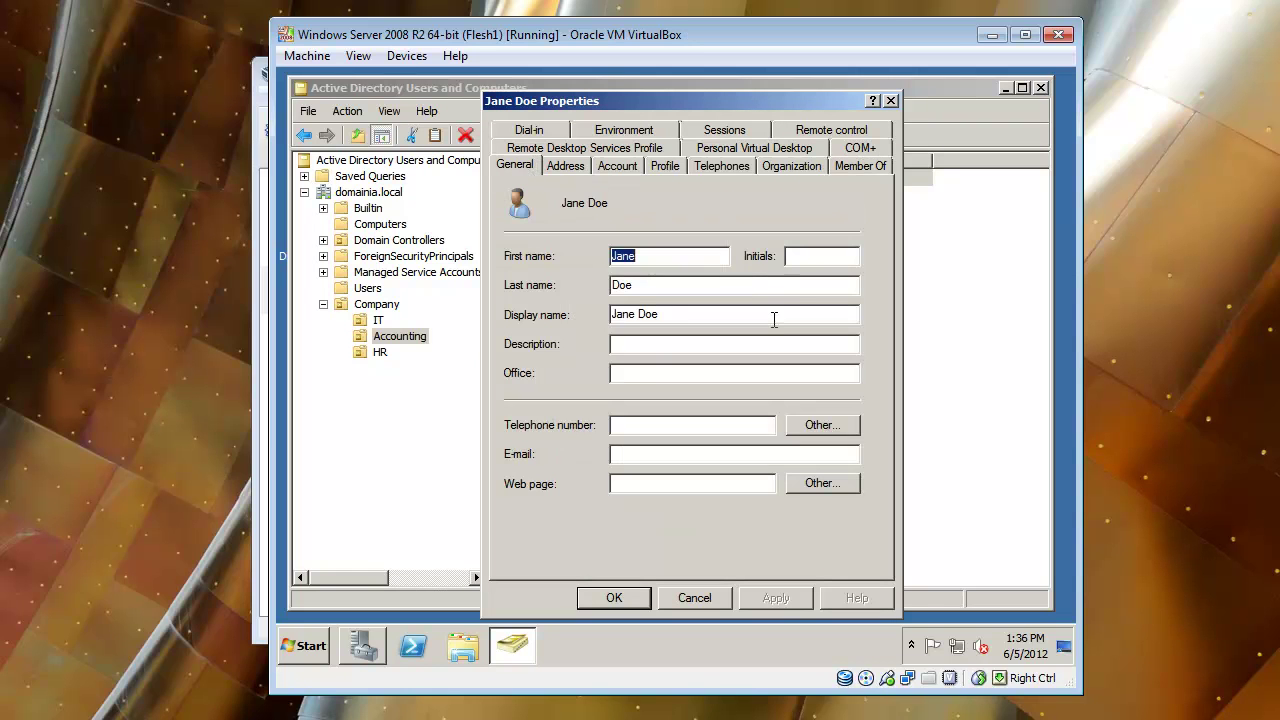
left_click(620, 345)
type("Head")
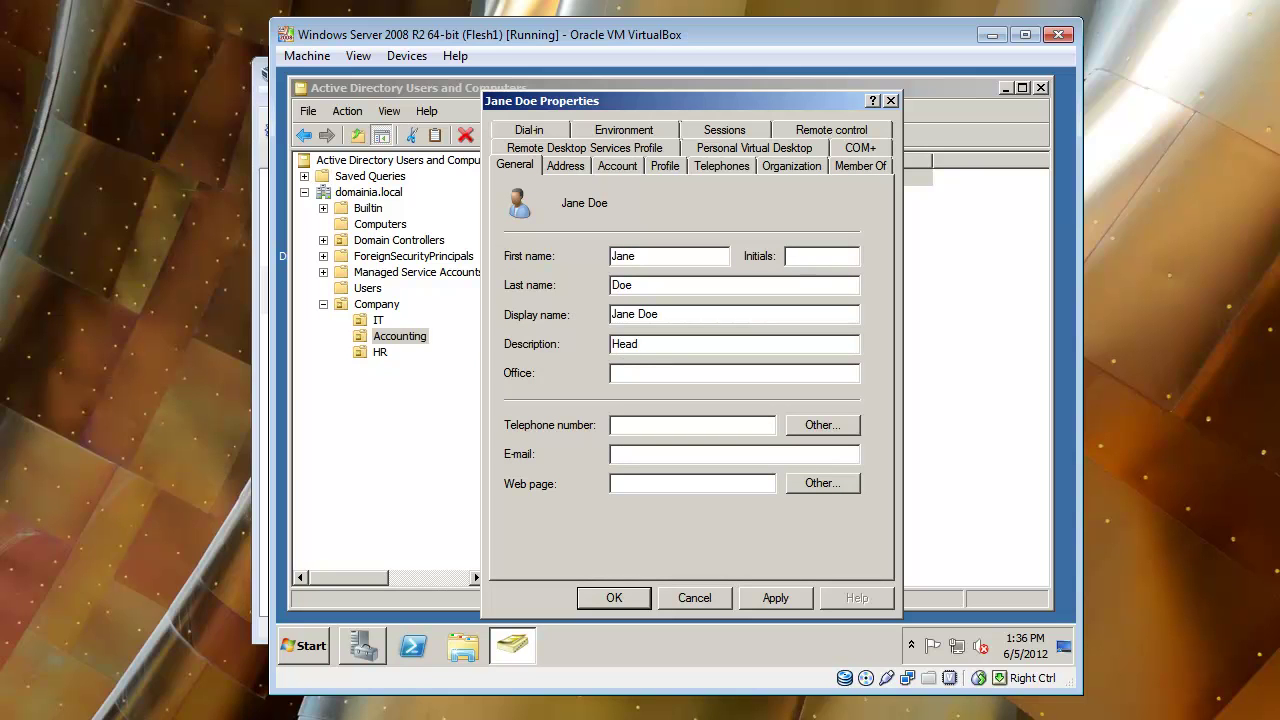
type(" Accounta")
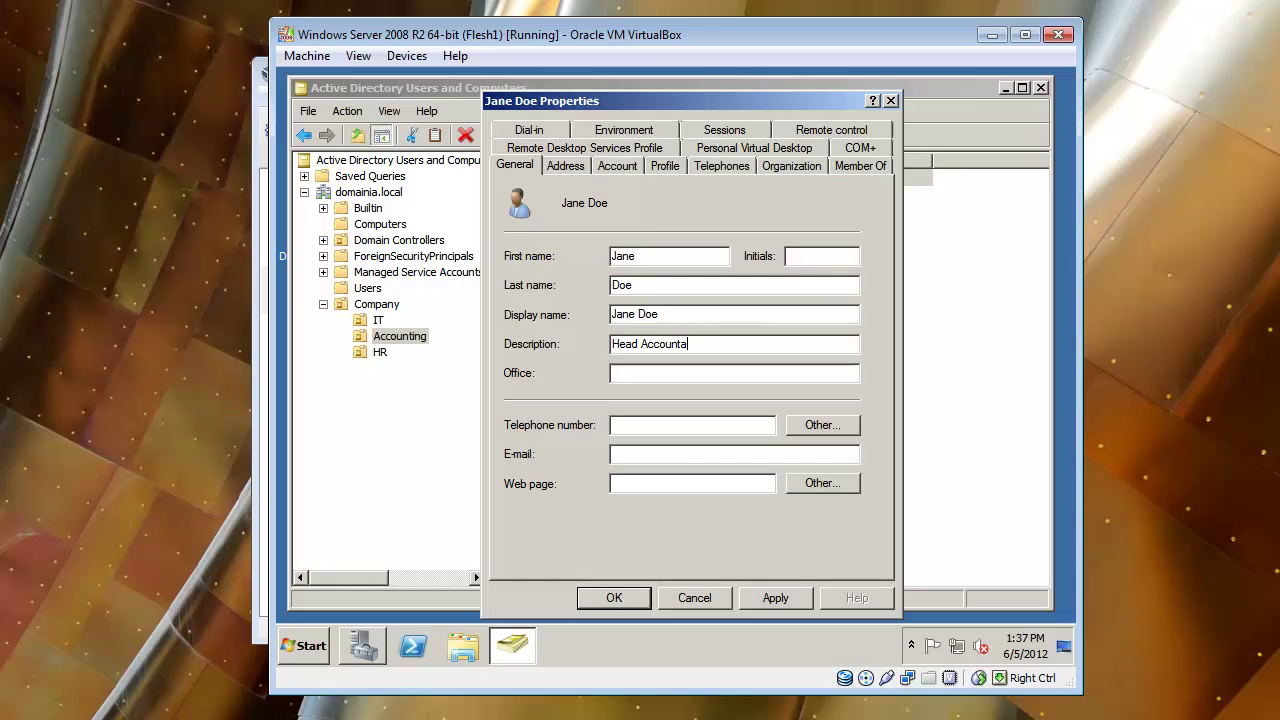
type("nt")
key("BackSpace")
key("BackSpace")
key("BackSpace")
key("BackSpace")
key("BackSpace")
key("BackSpace")
key("BackSpace")
key("BackSpace")
key("BackSpace")
key("BackSpace")
key("BackSpace")
key("BackSpace")
key("BackSpace")
key("BackSpace")
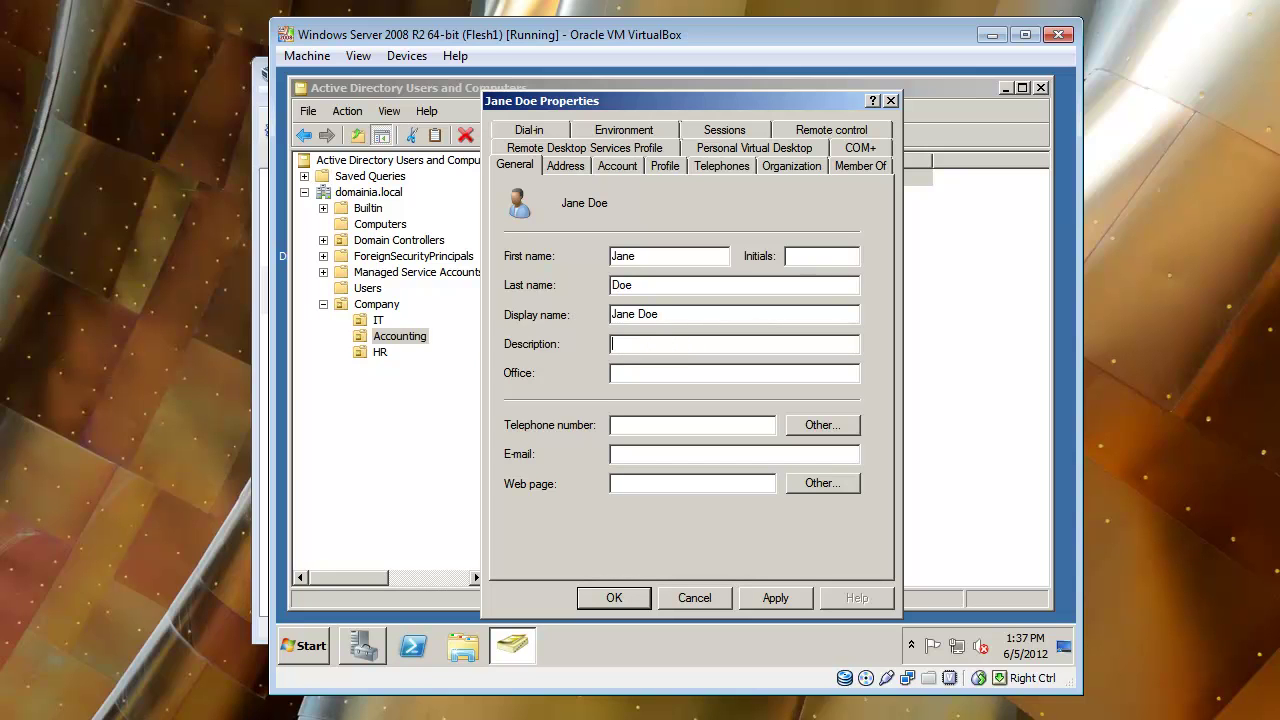
type("CPA")
key("Return")
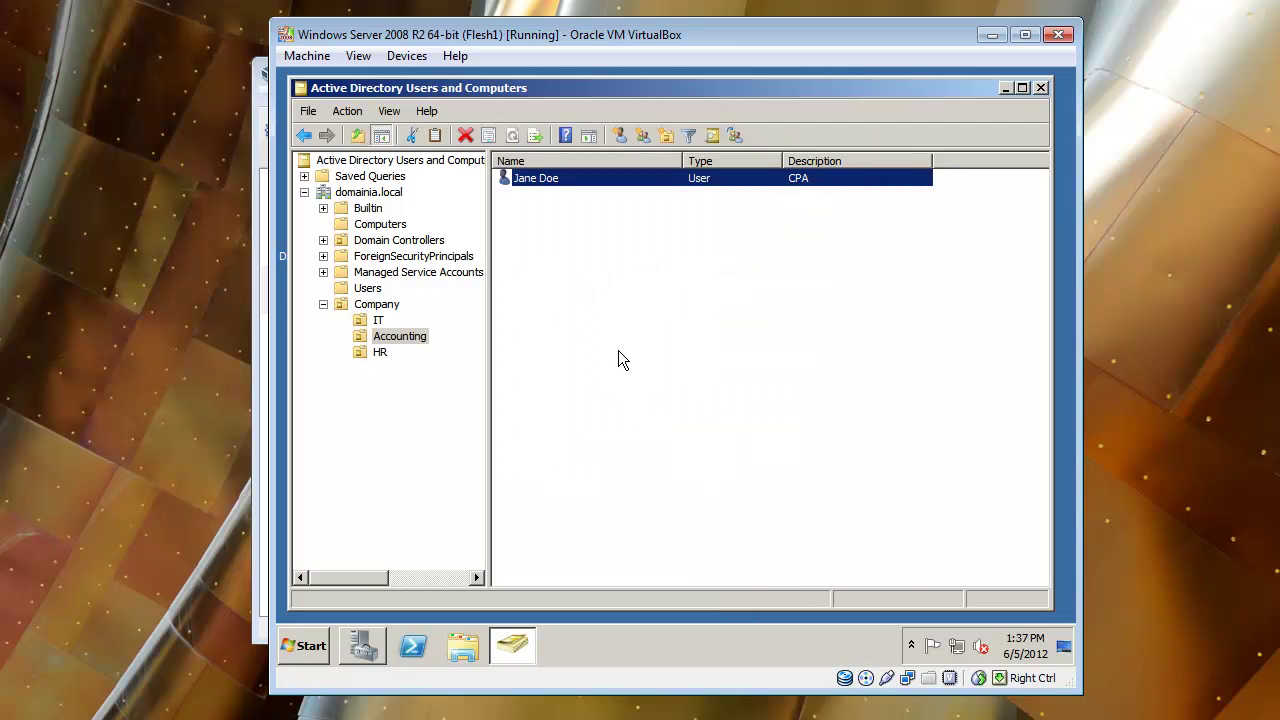
Start a new user in the HR OU, entering the first name, last name and logon name.
left_click(380, 353)
left_click(573, 136)
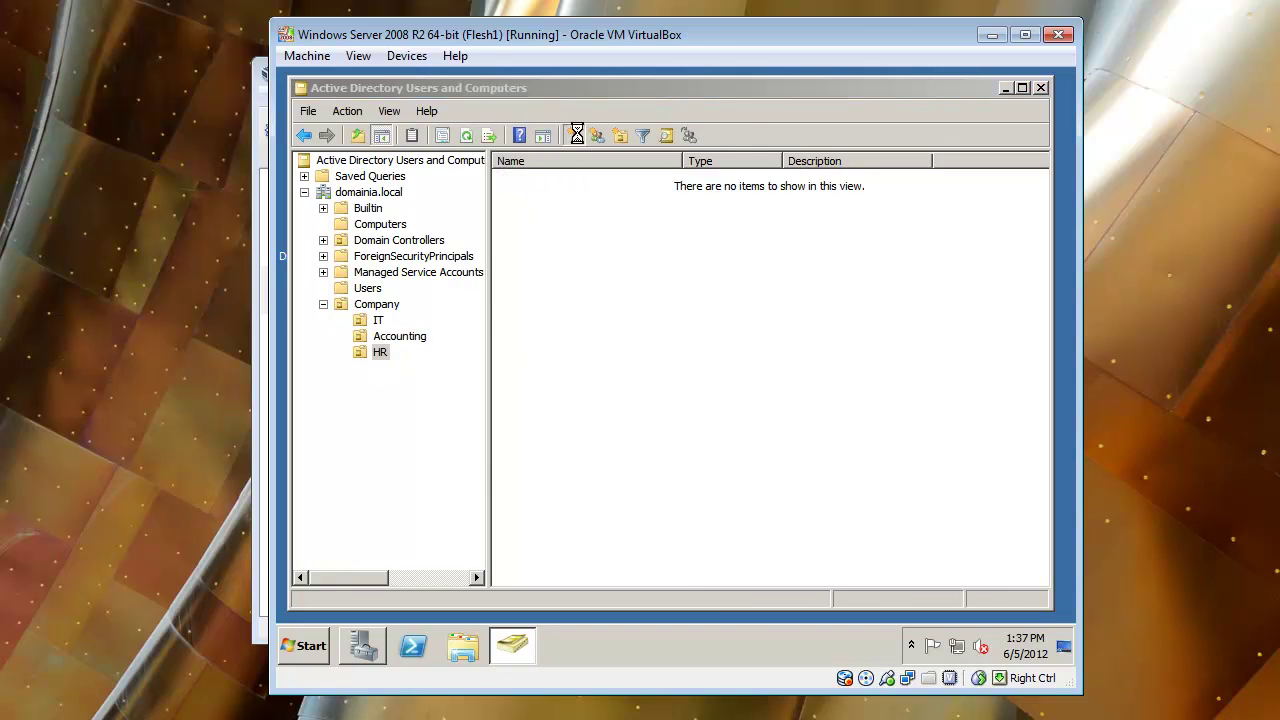
type("John")
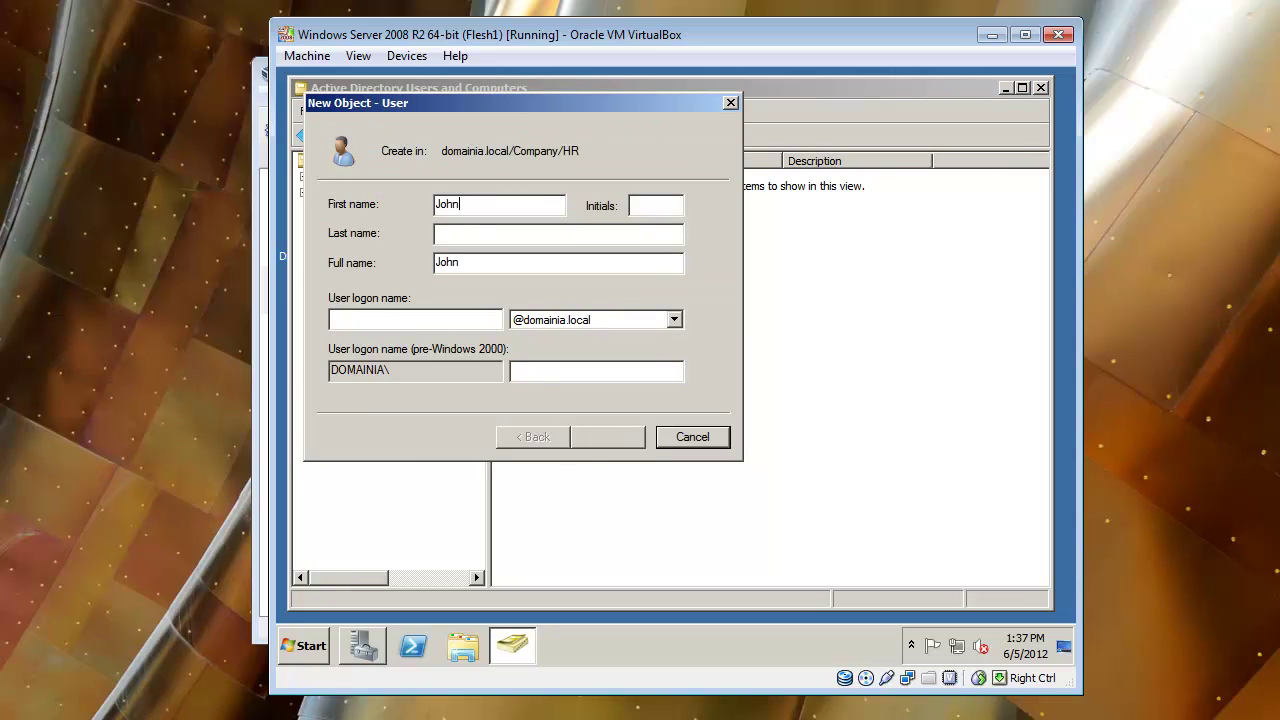
key("Tab")
key("Tab")
type("Smith")
key("Tab")
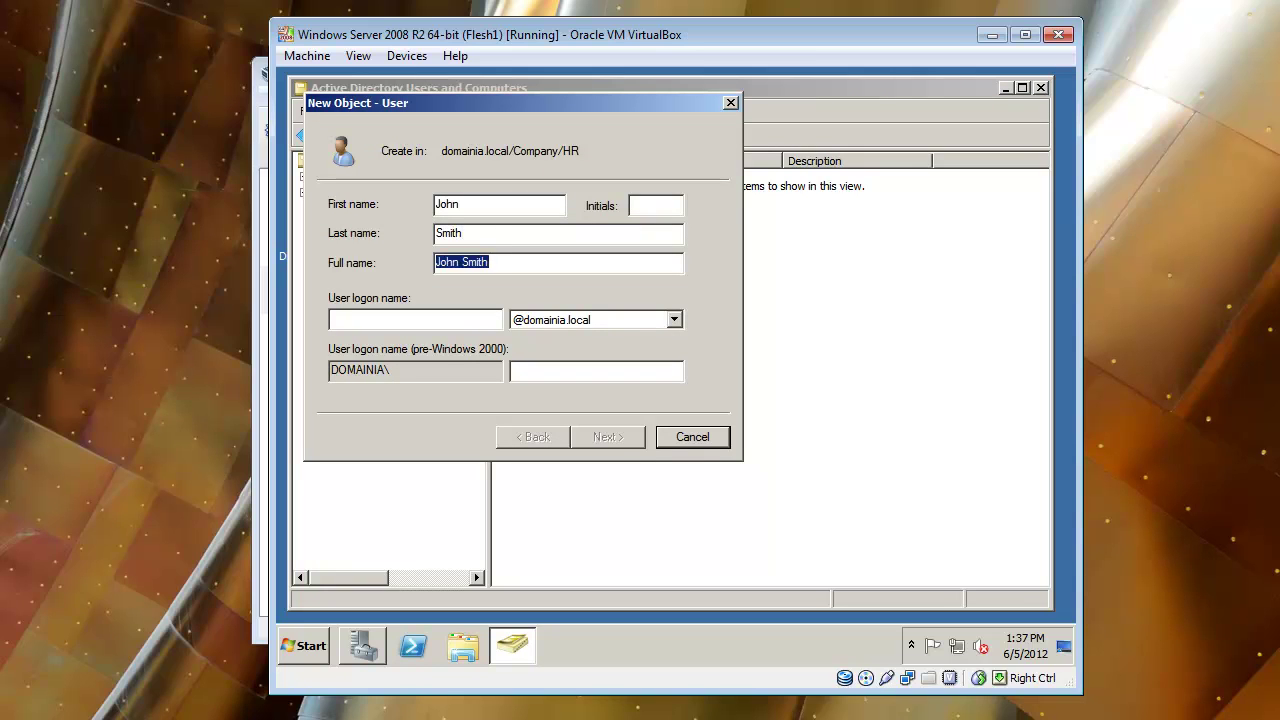
key("Tab")
type("jsmi")
key("Return")
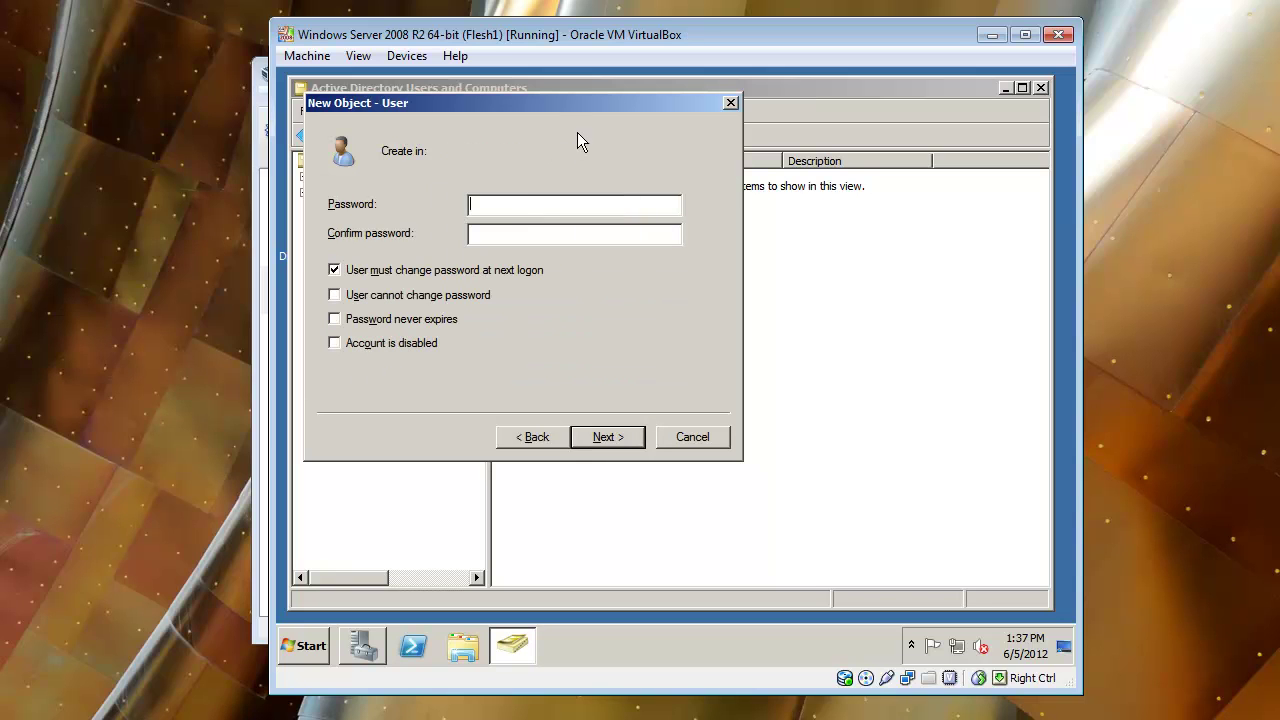
Enter and confirm the account password, untick 'must change password at next logon', and finish.
type("P@ssw0rd")
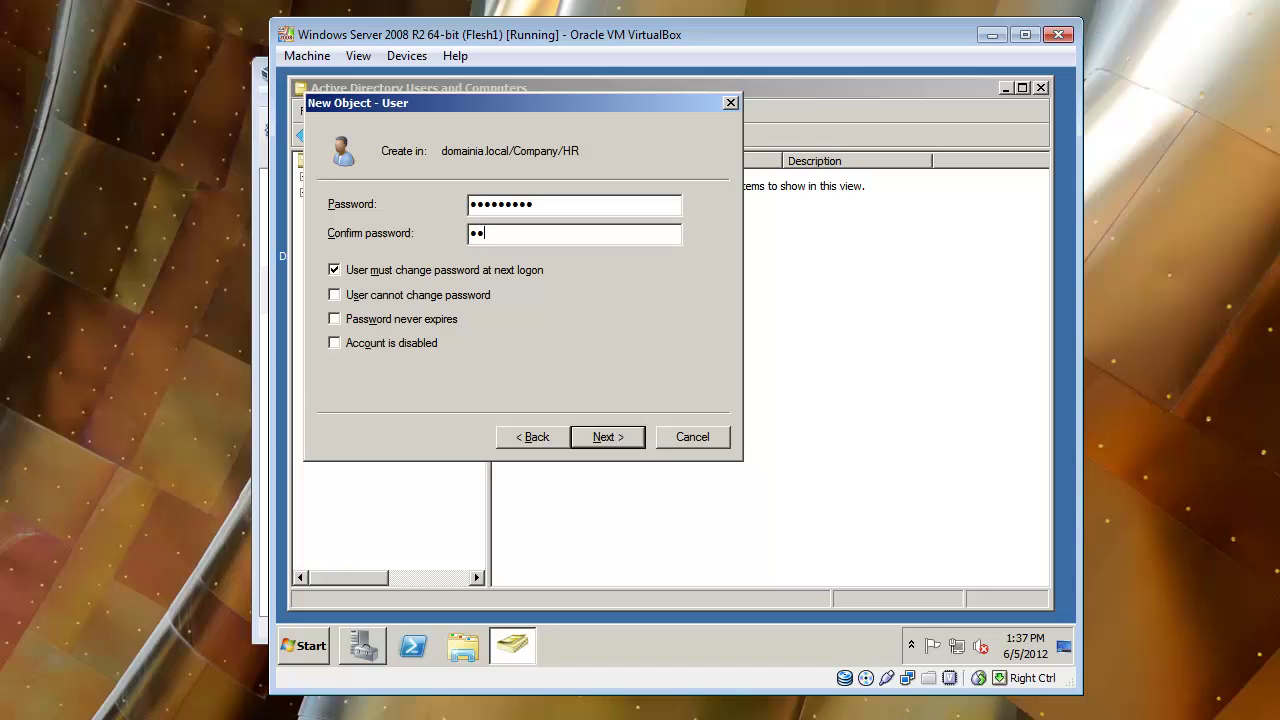
type("•••••")
left_click(335, 270)
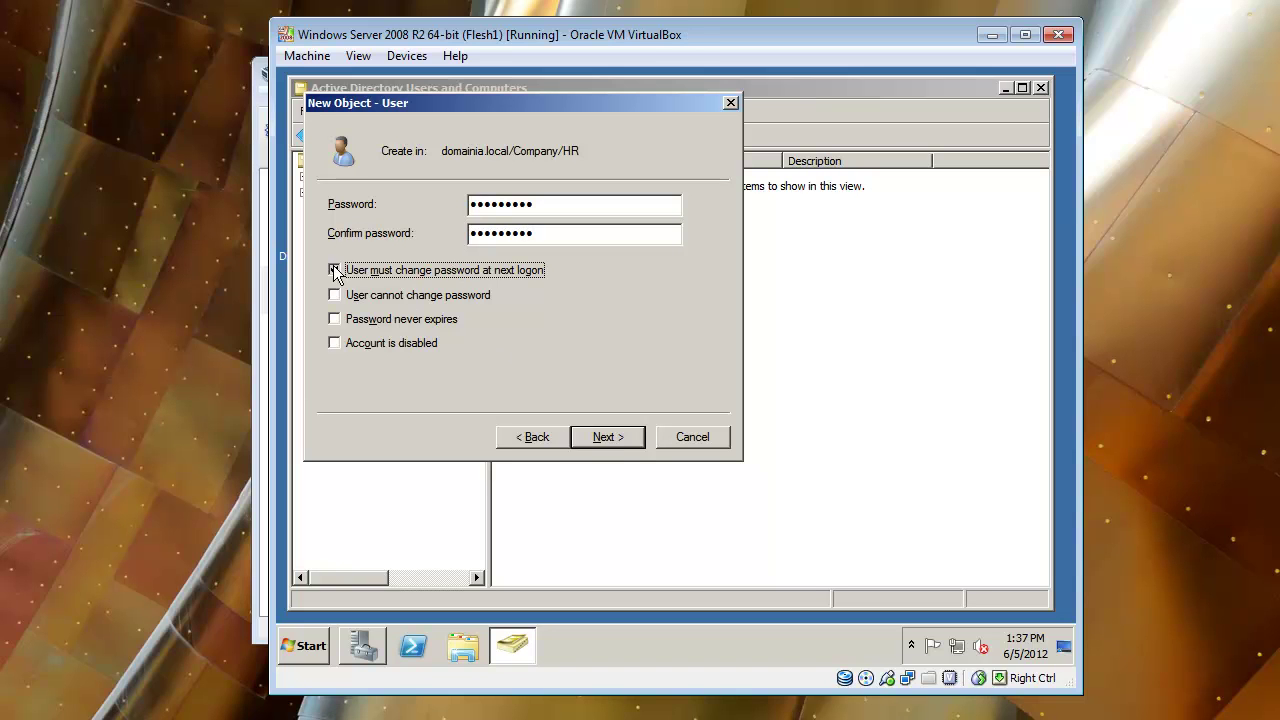
left_click(586, 437)
left_click(606, 437)
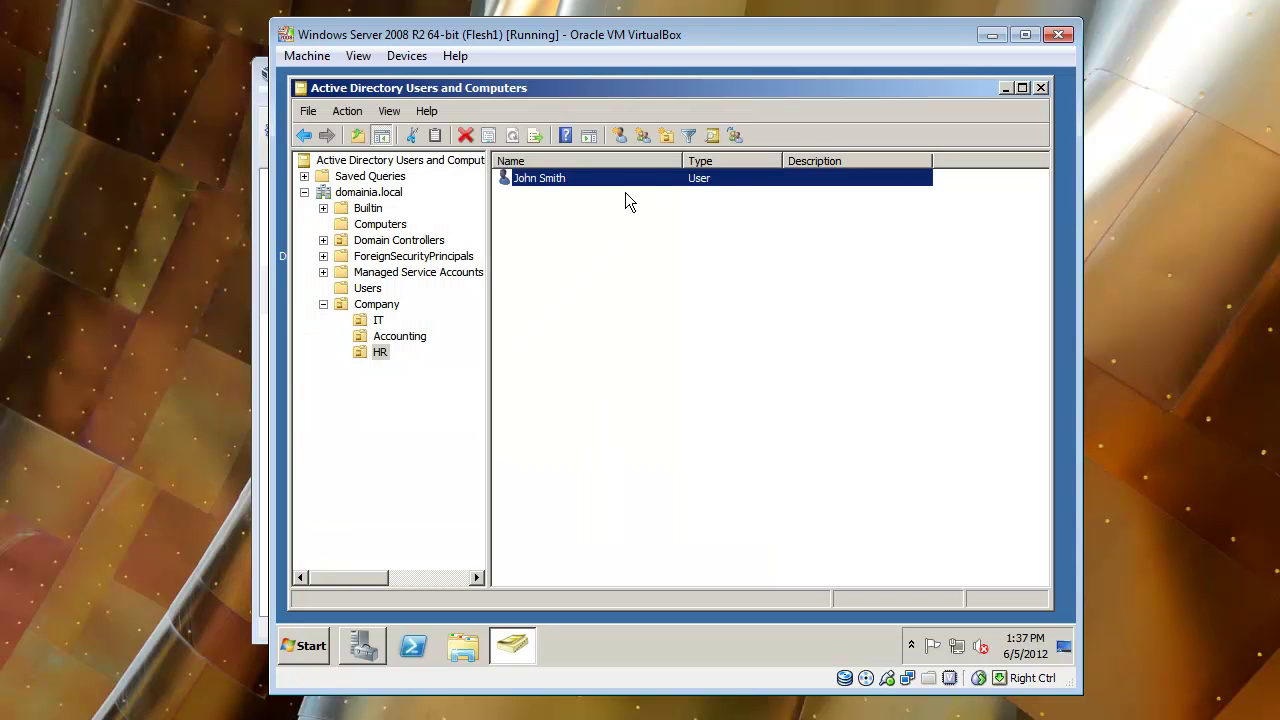
Review the users in the IT, Accounting and HR OUs in turn, ending on IT.
left_click(522, 262)
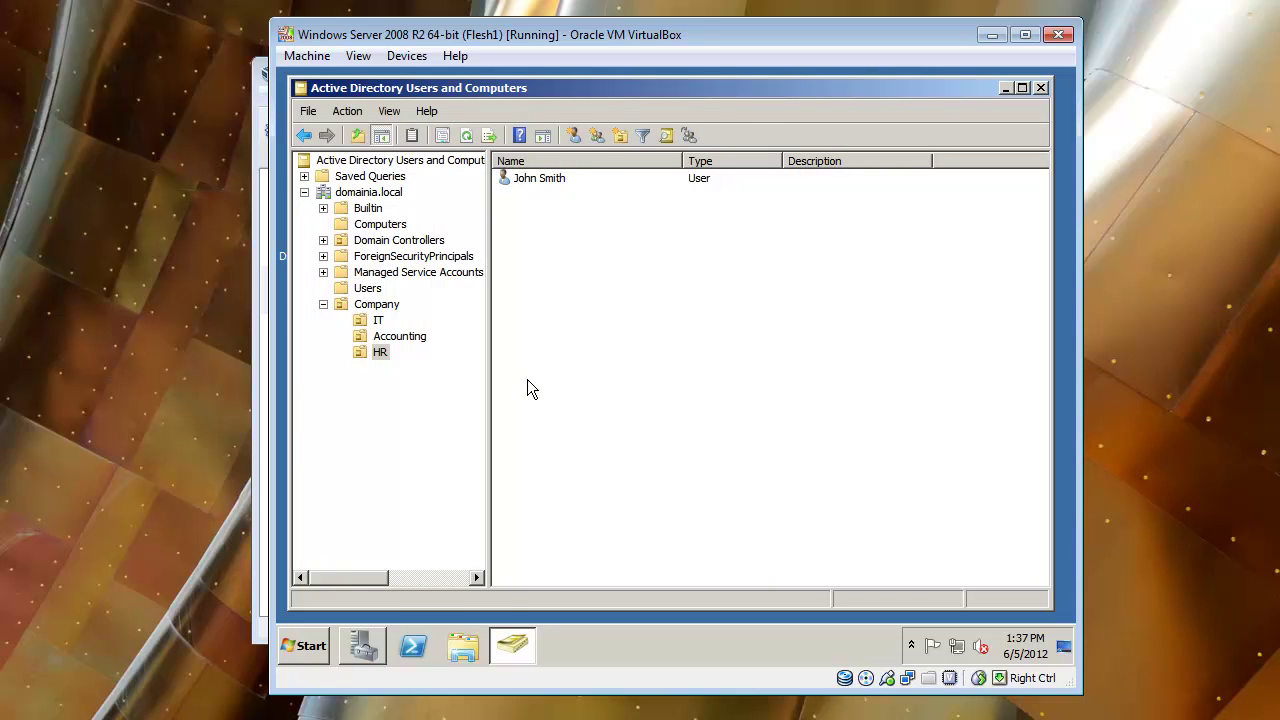
left_click(364, 322)
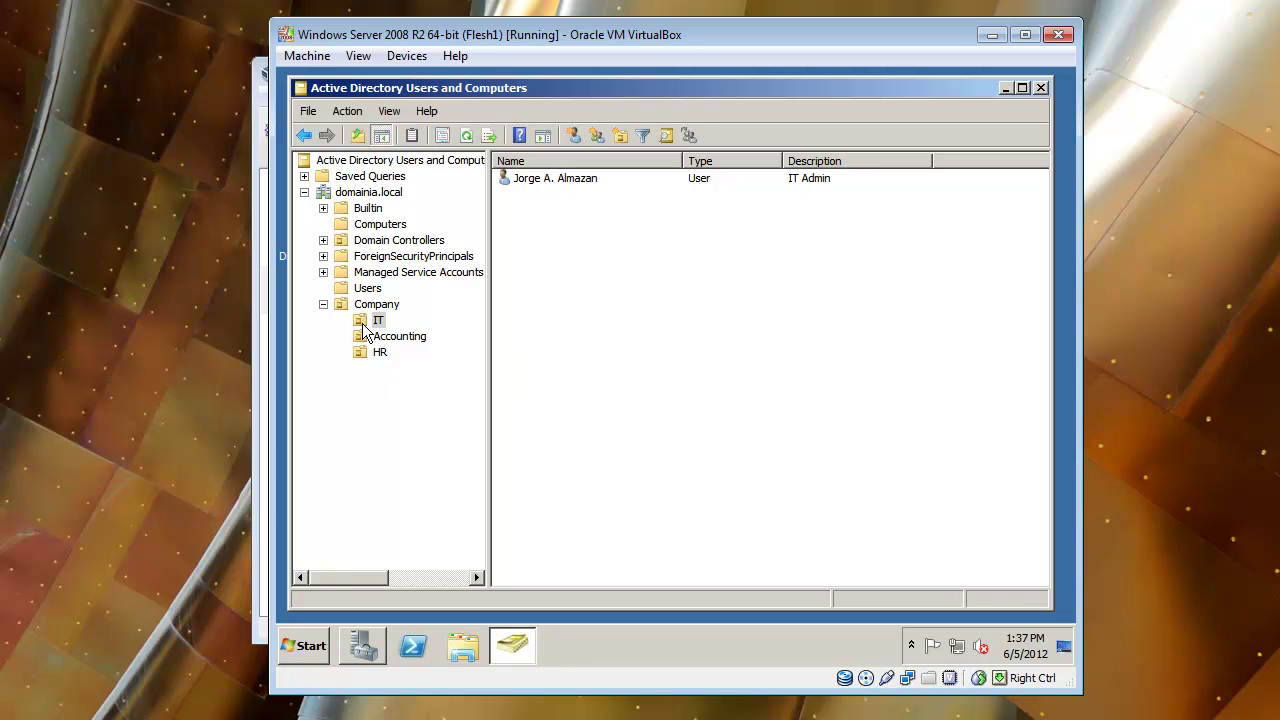
left_click(363, 341)
left_click(364, 355)
left_click(361, 340)
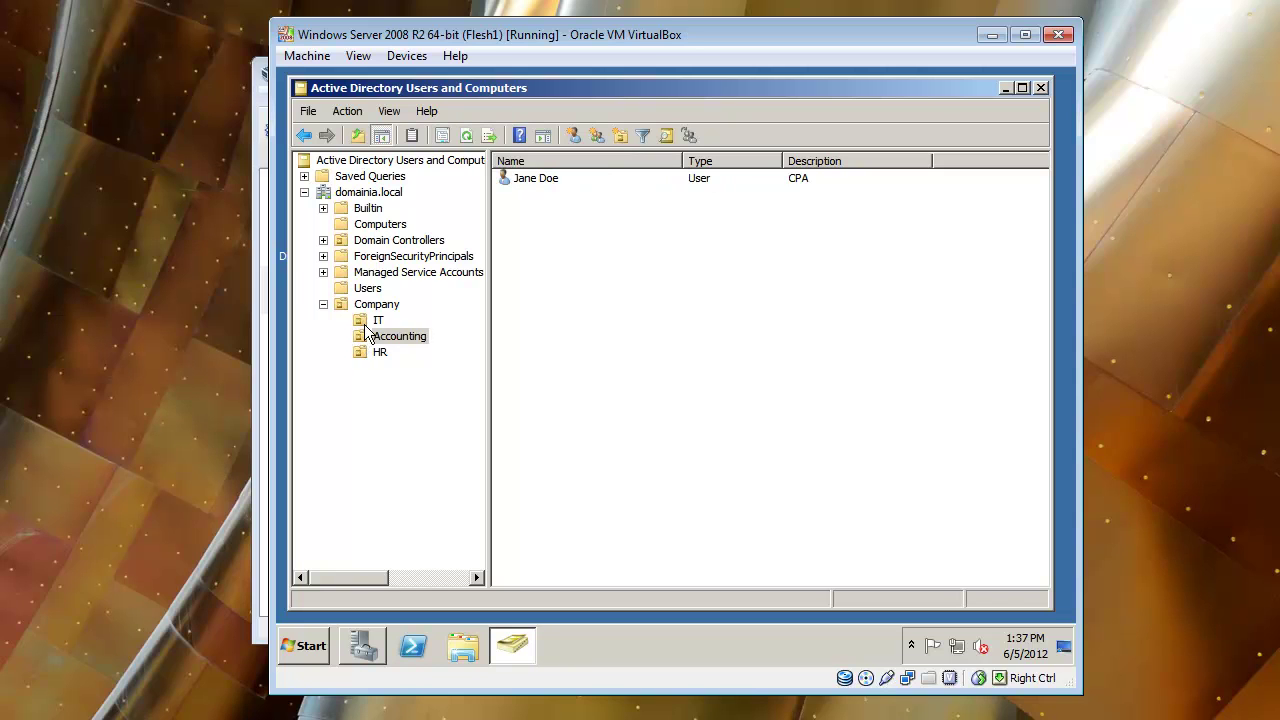
left_click(365, 321)
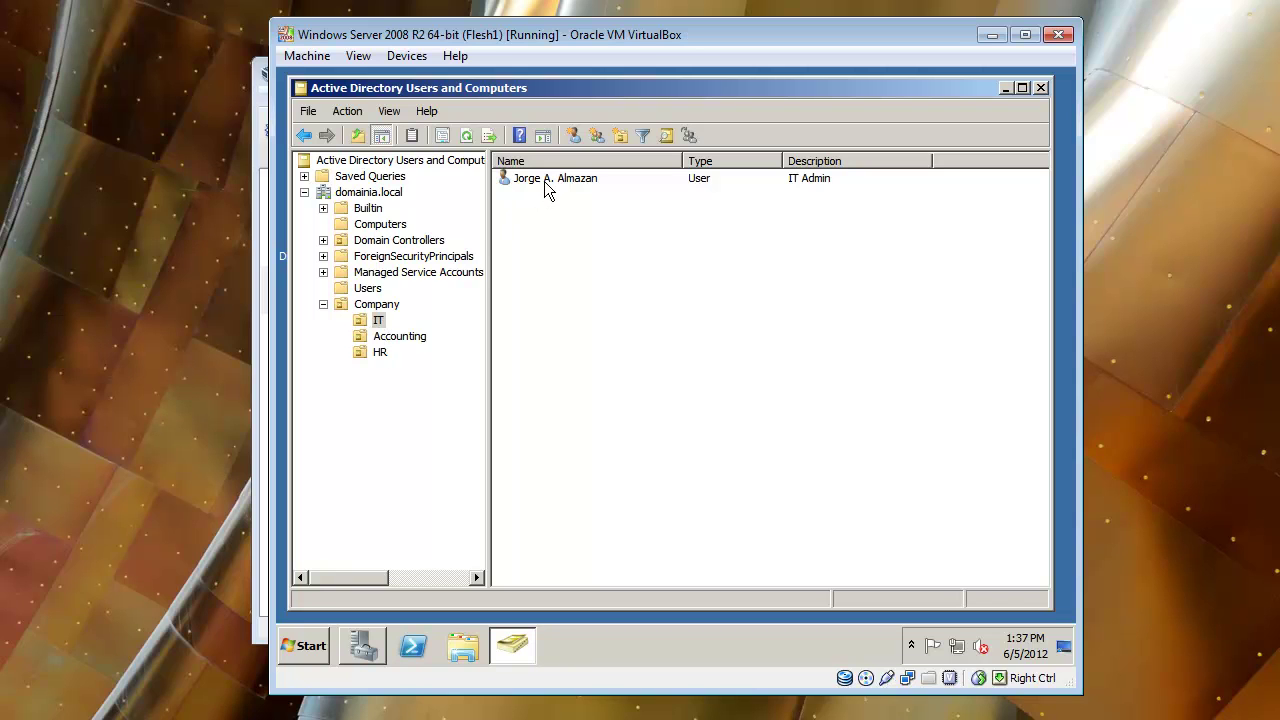
left_click(420, 339)
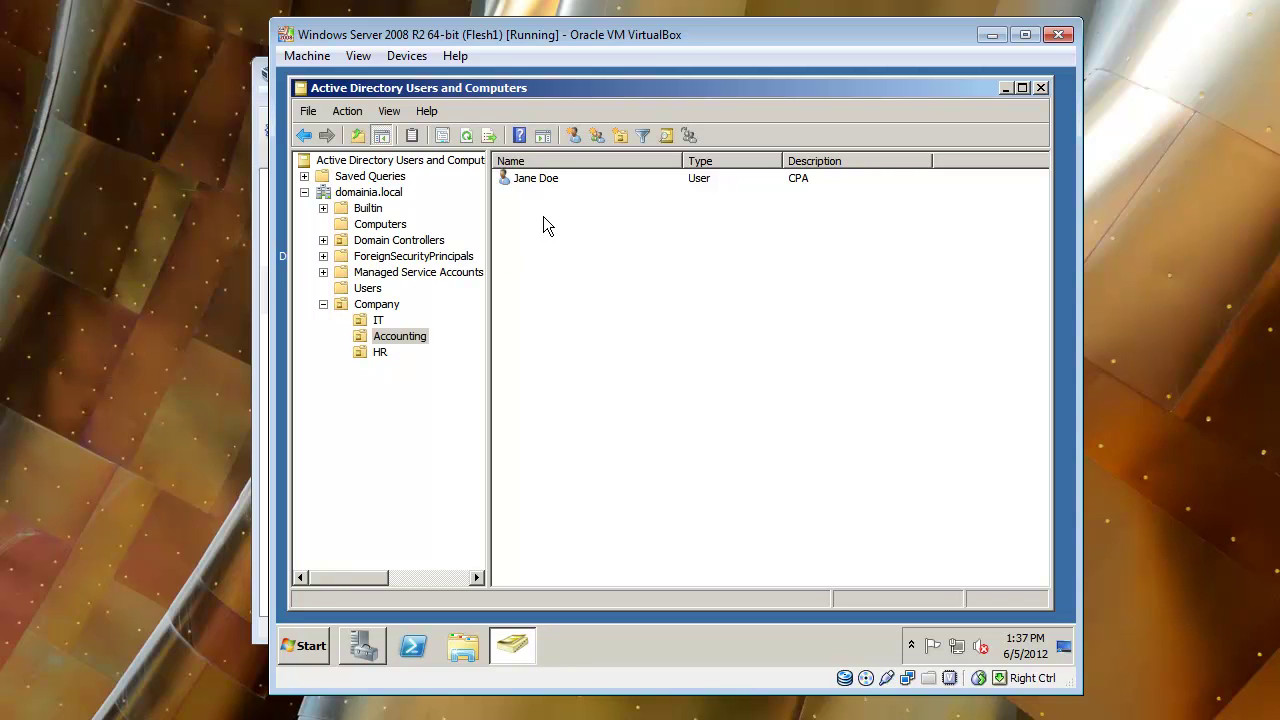
left_click(378, 320)
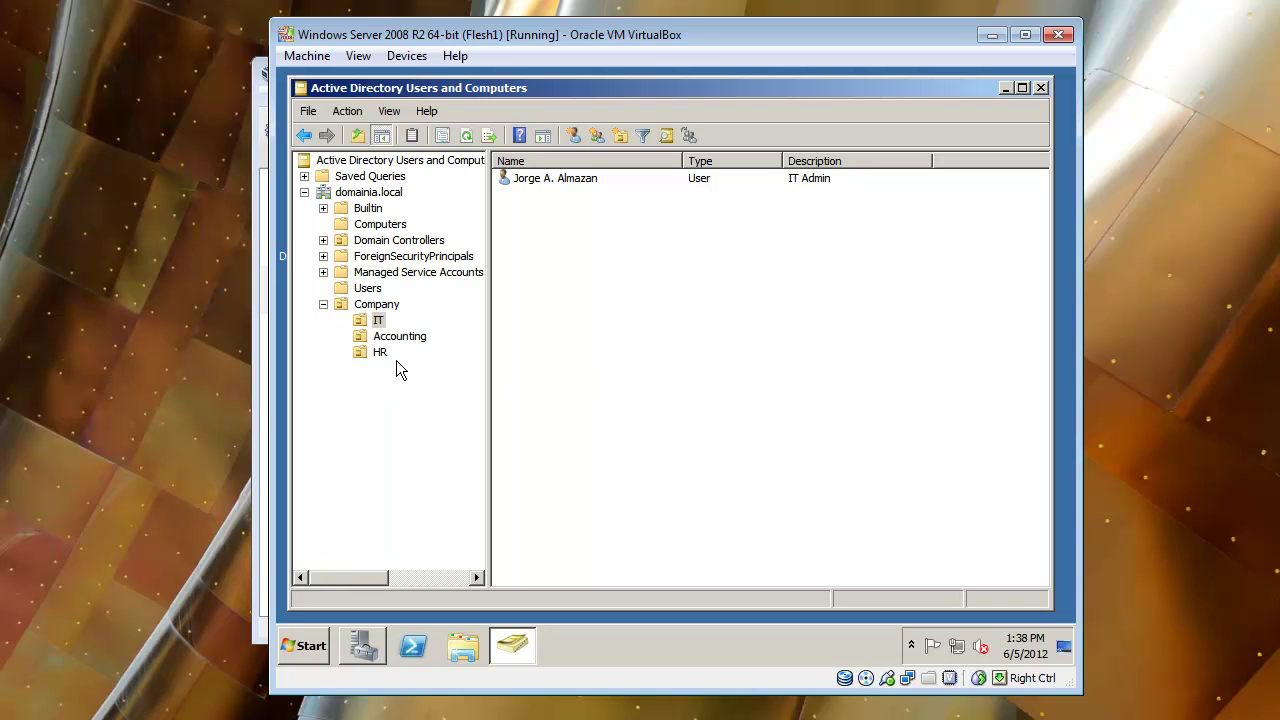
Cycle through the HR, Accounting and IT OUs to compare their users.
key("Down")
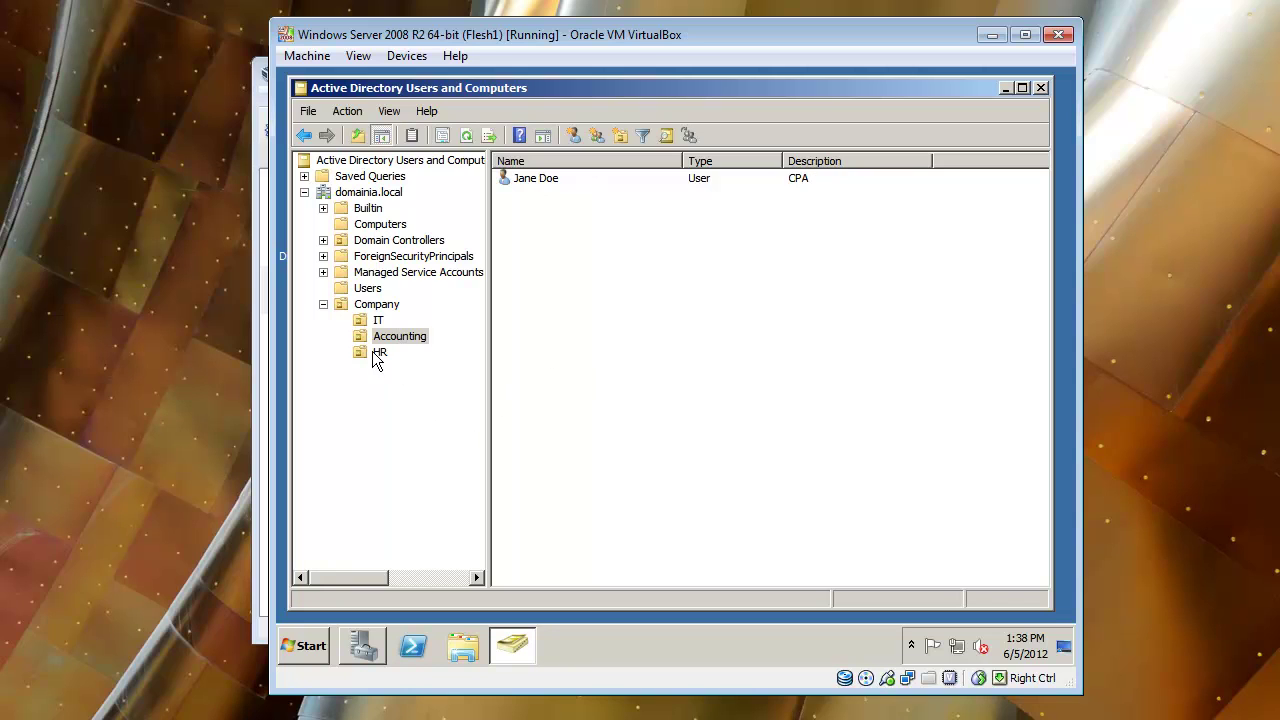
left_click(374, 352)
left_click(378, 337)
left_click(378, 321)
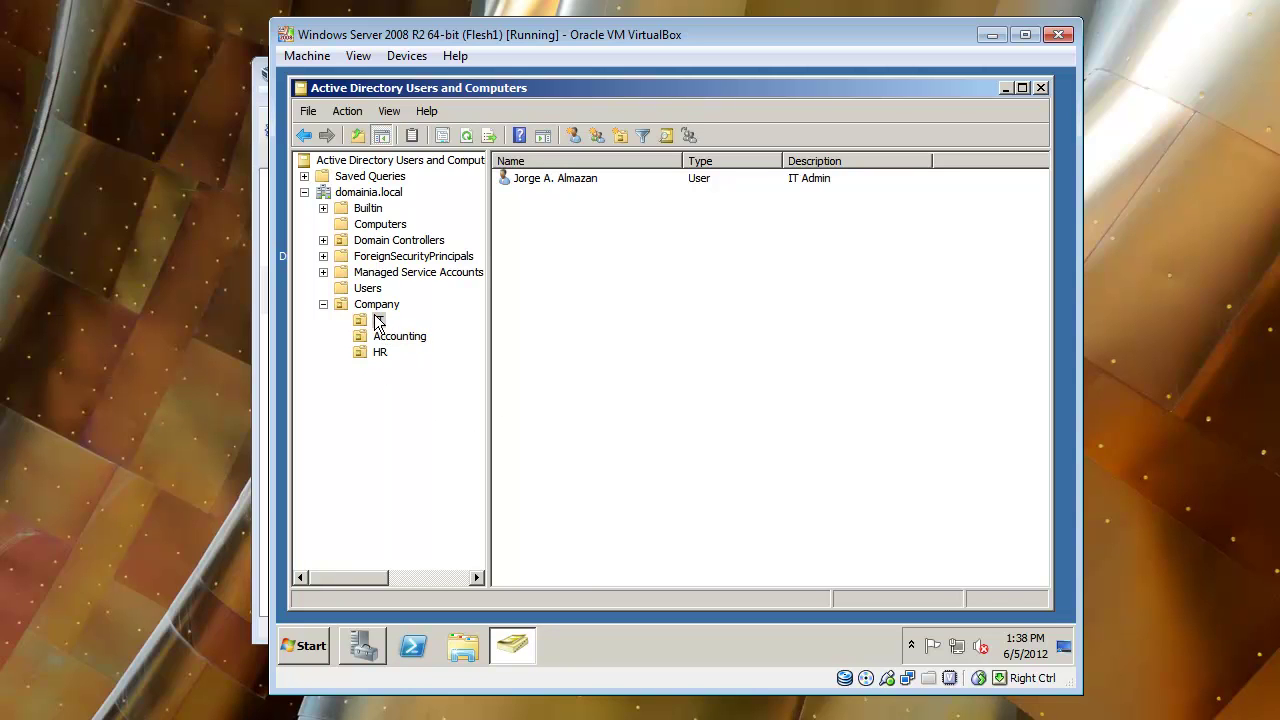
left_click(378, 337)
left_click(377, 320)
left_click(374, 351)
left_click(379, 337)
left_click(378, 320)
Select the Company OU so its IT, Accounting and HR sub-OUs are listed.
left_click(379, 305)
left_click(378, 320)
left_click(380, 335)
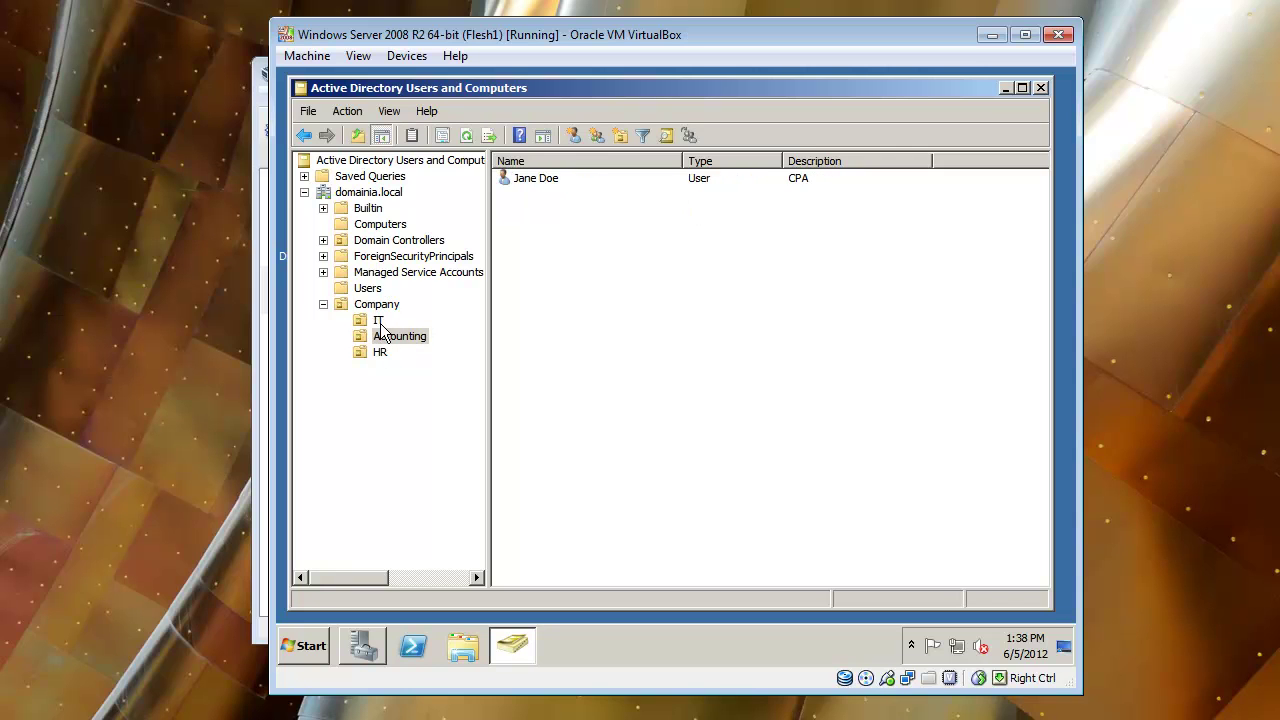
left_click(380, 322)
left_click(378, 305)
left_click(380, 322)
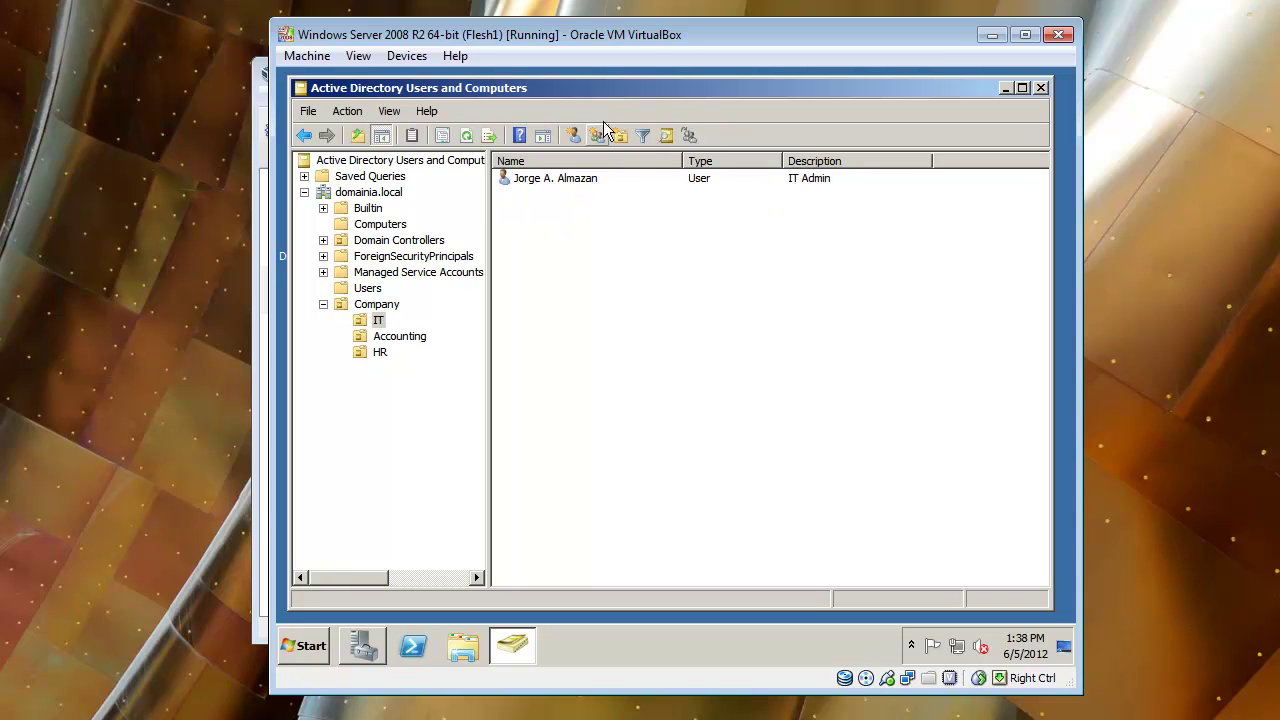
left_click(380, 305)
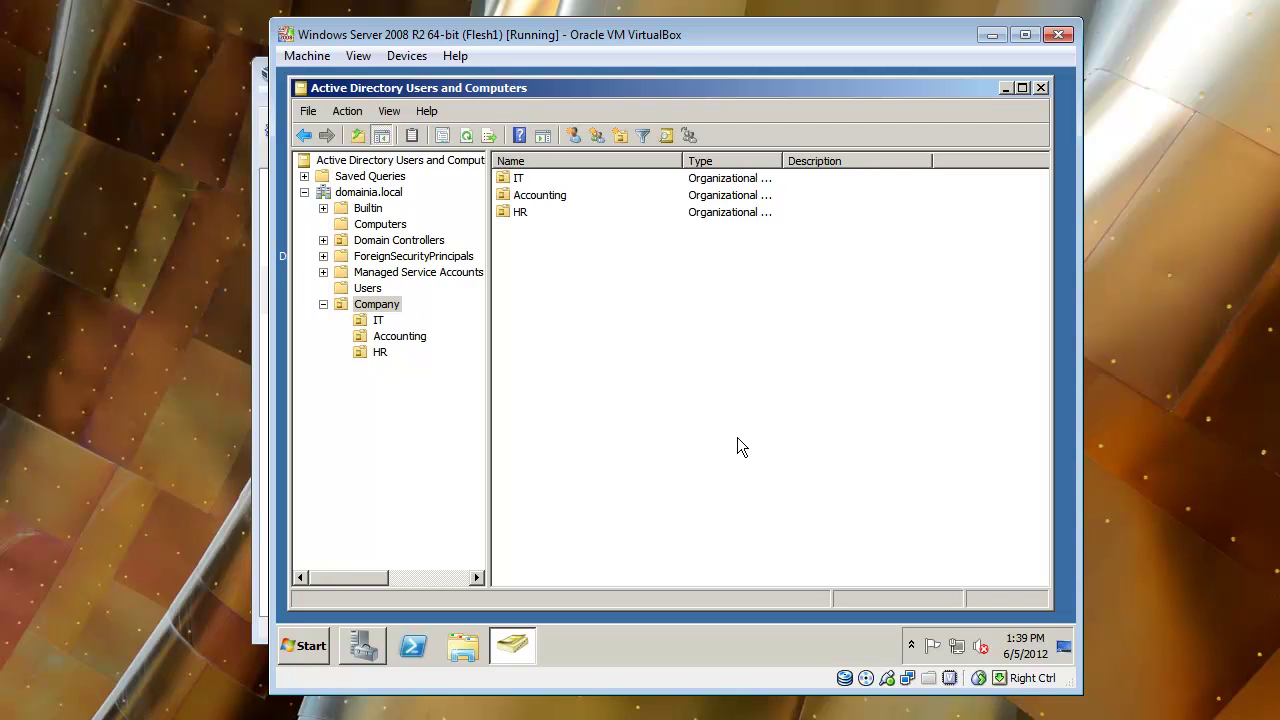
left_click(378, 321)
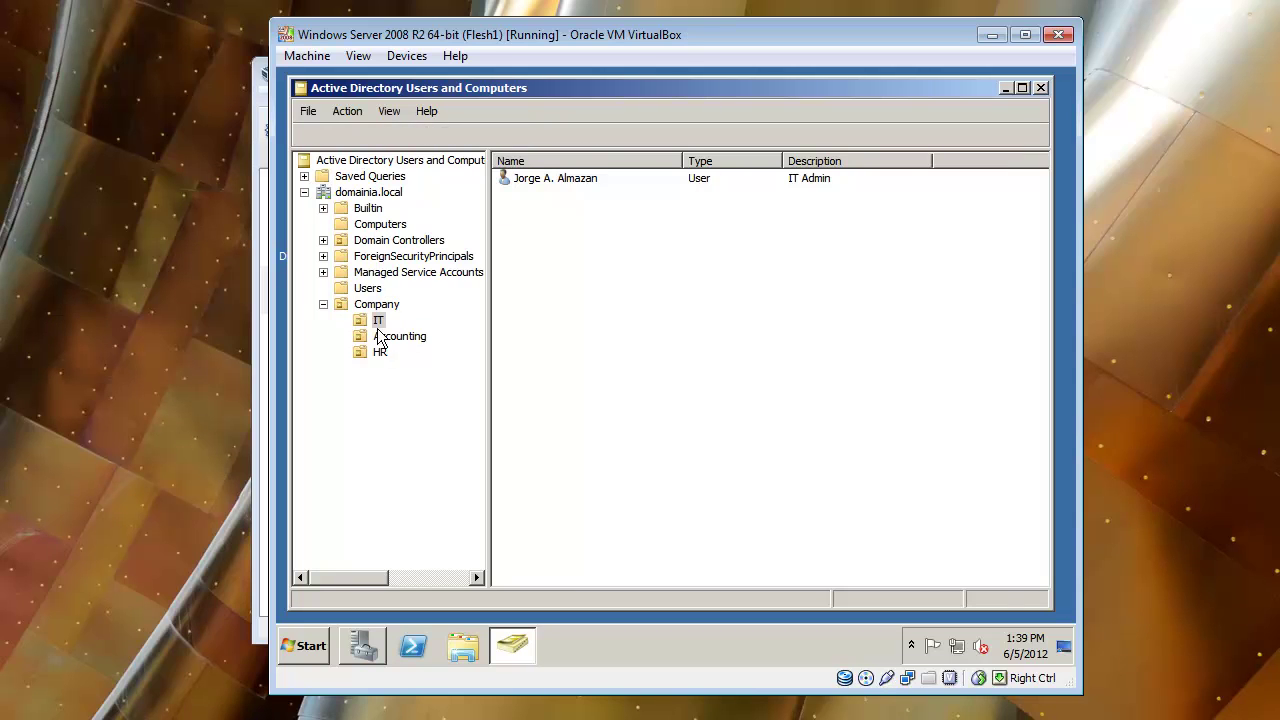
left_click(382, 337)
left_click(380, 352)
left_click(381, 337)
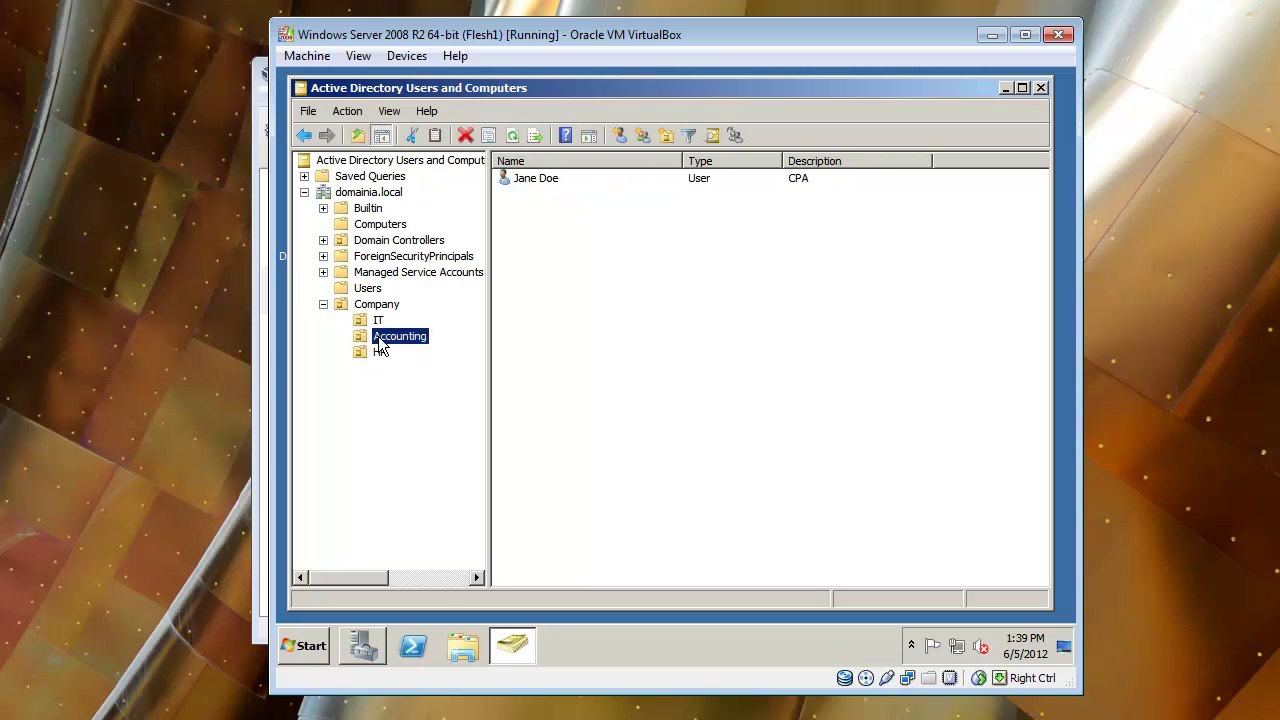
left_click(376, 319)
left_click(380, 228)
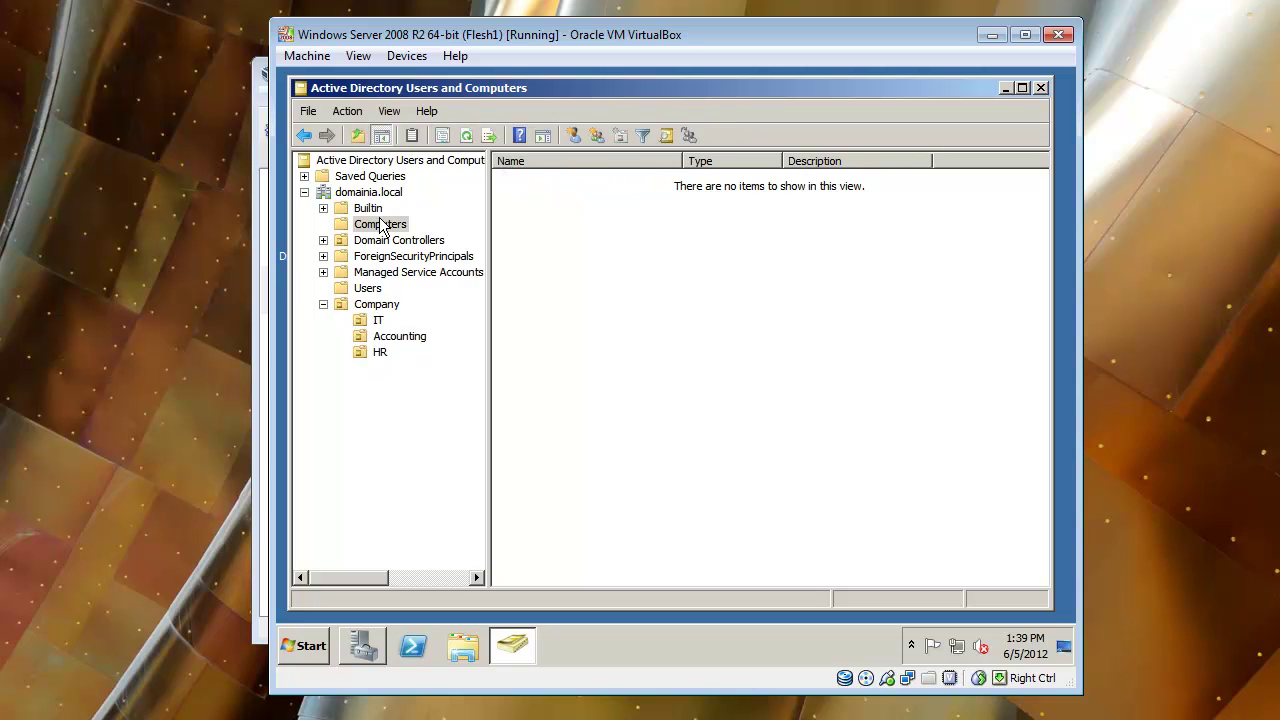
left_click(383, 305)
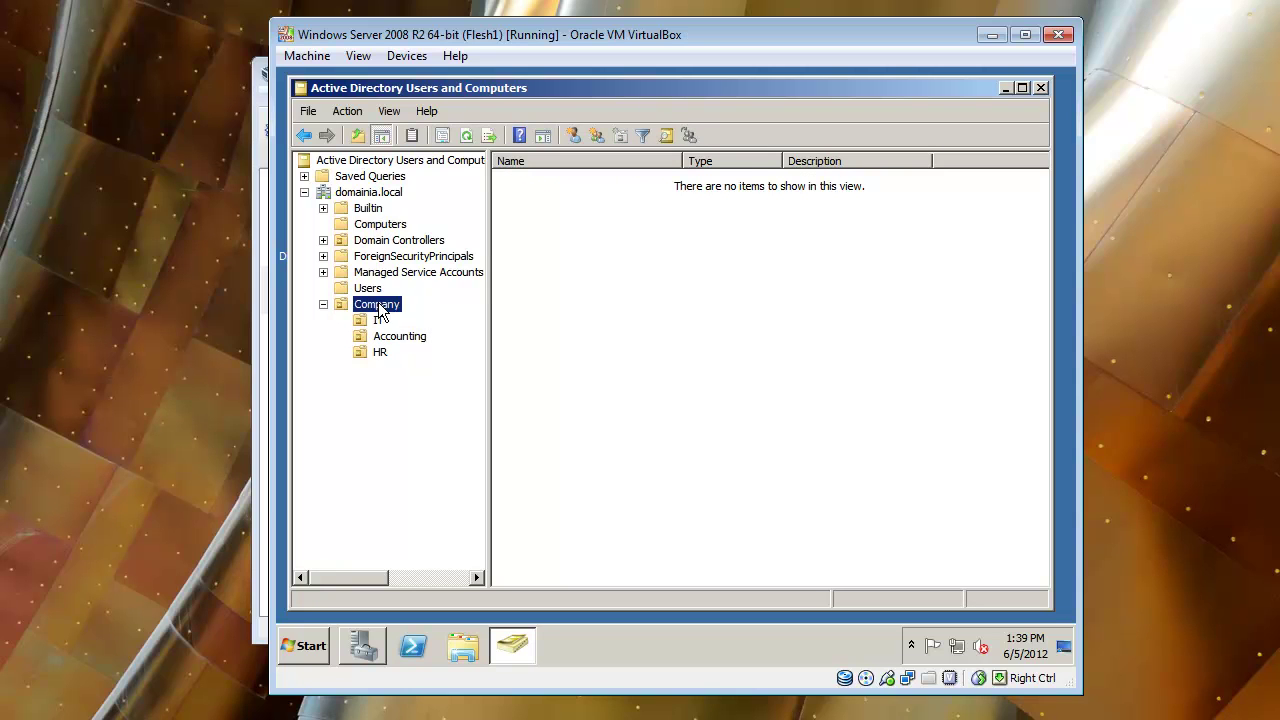